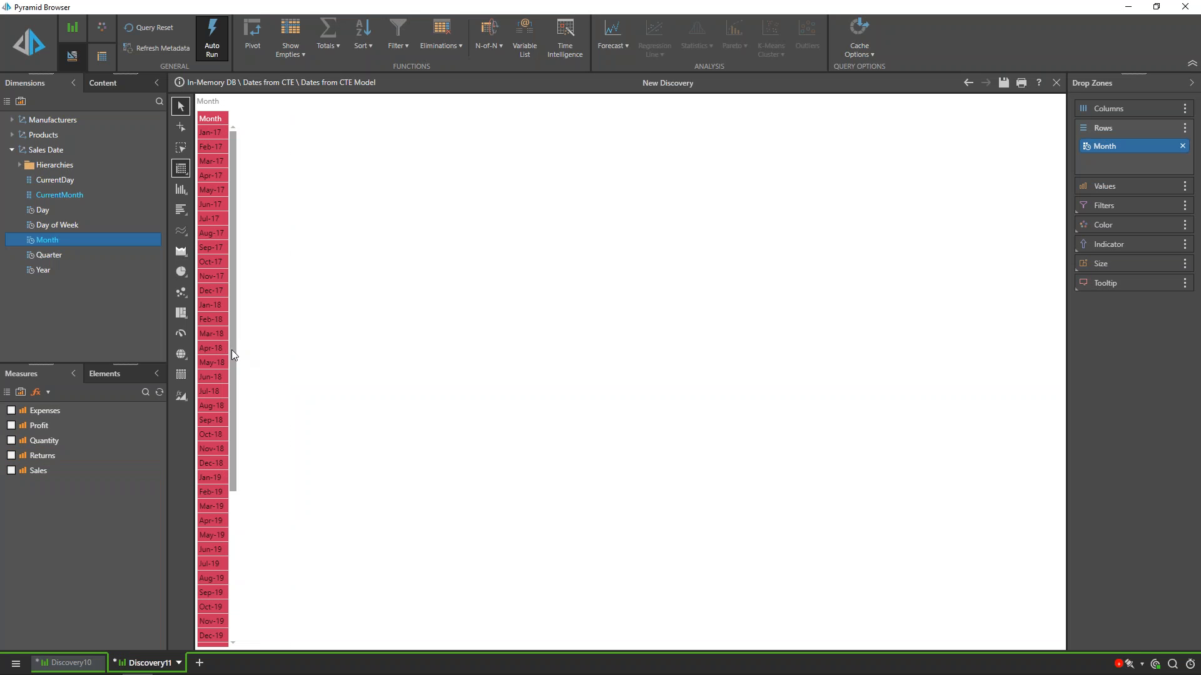
Step: Create a new custom list on the Month hierarchy of Sales Date and switch it to script mode
scroll(254, 539, down, 4)
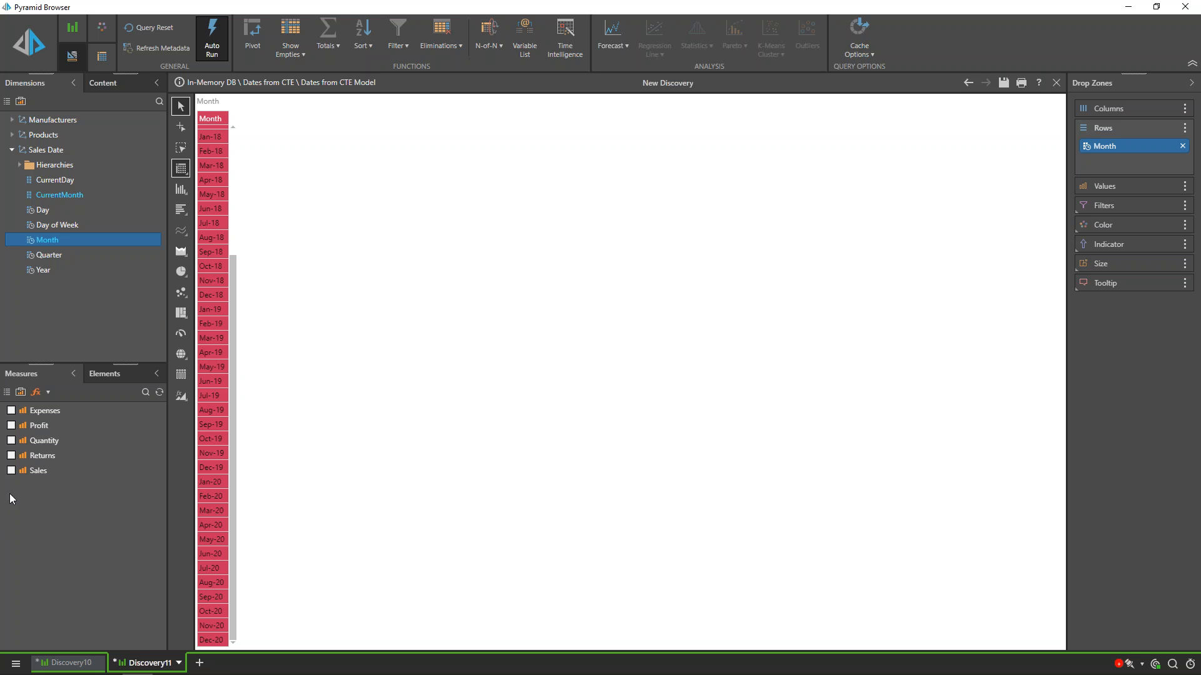
click(47, 392)
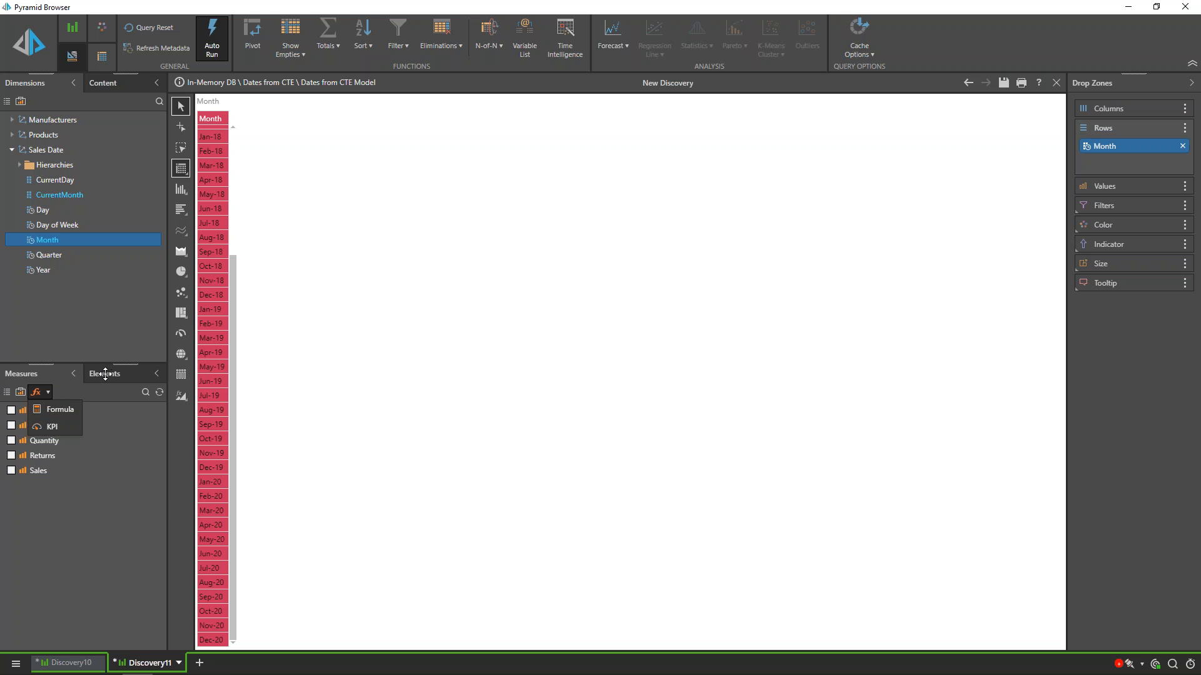
click(106, 373)
click(25, 392)
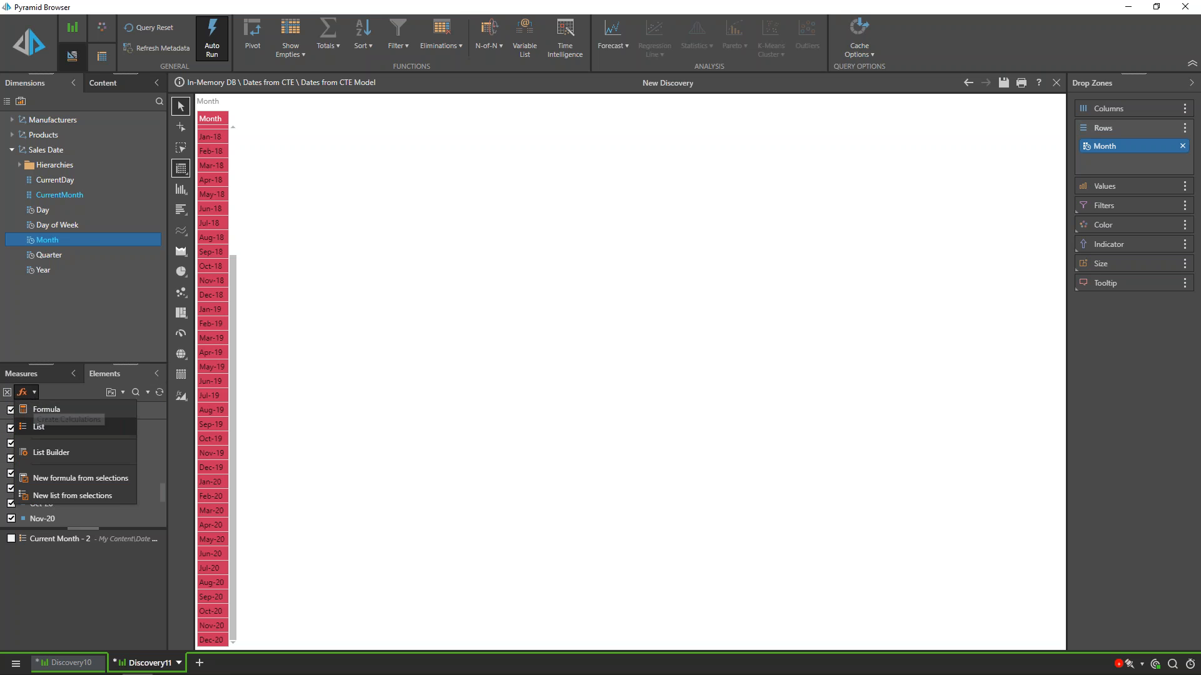
click(42, 426)
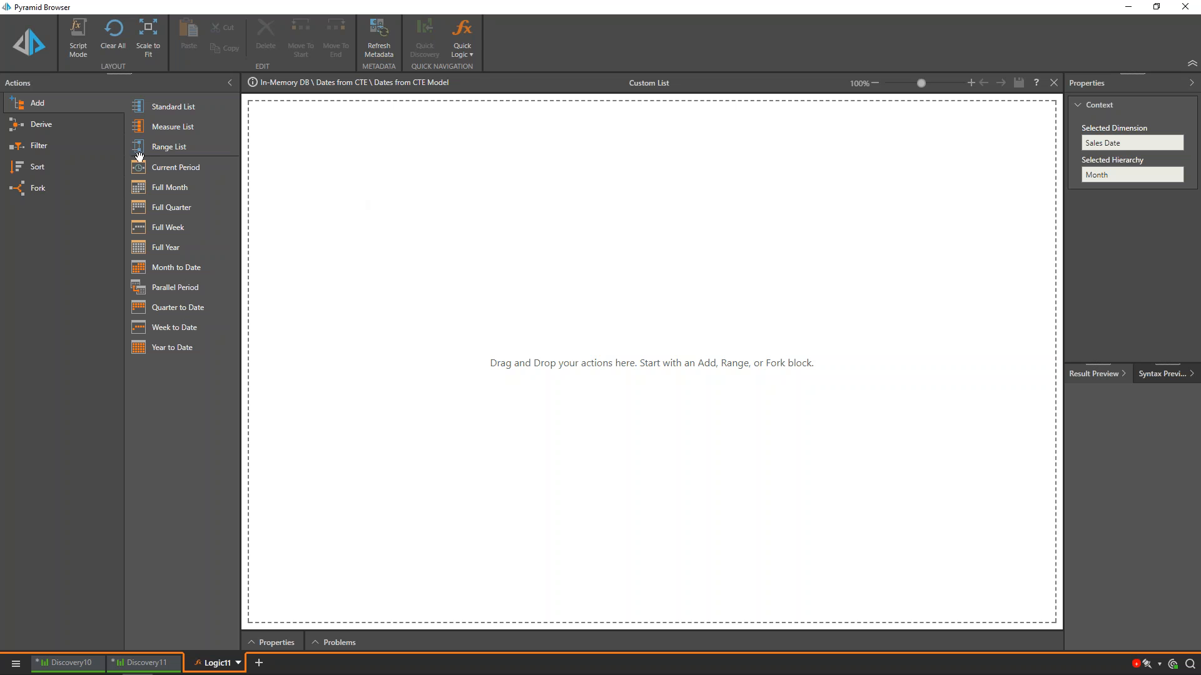
click(79, 40)
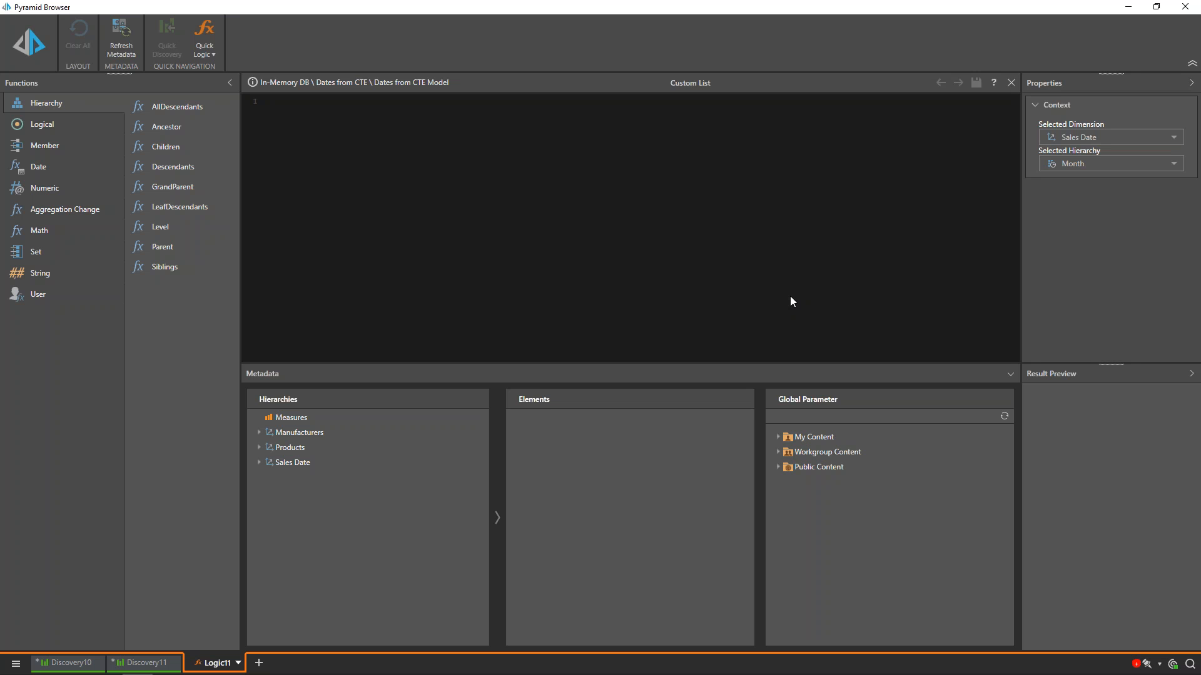
Step: Copy the PQL block {StrToMember([Sales Date].[MonthName], DateFormat( DateTime(), "MMM-yy"))} from Notepad into the custom list script
key(alt+Tab)
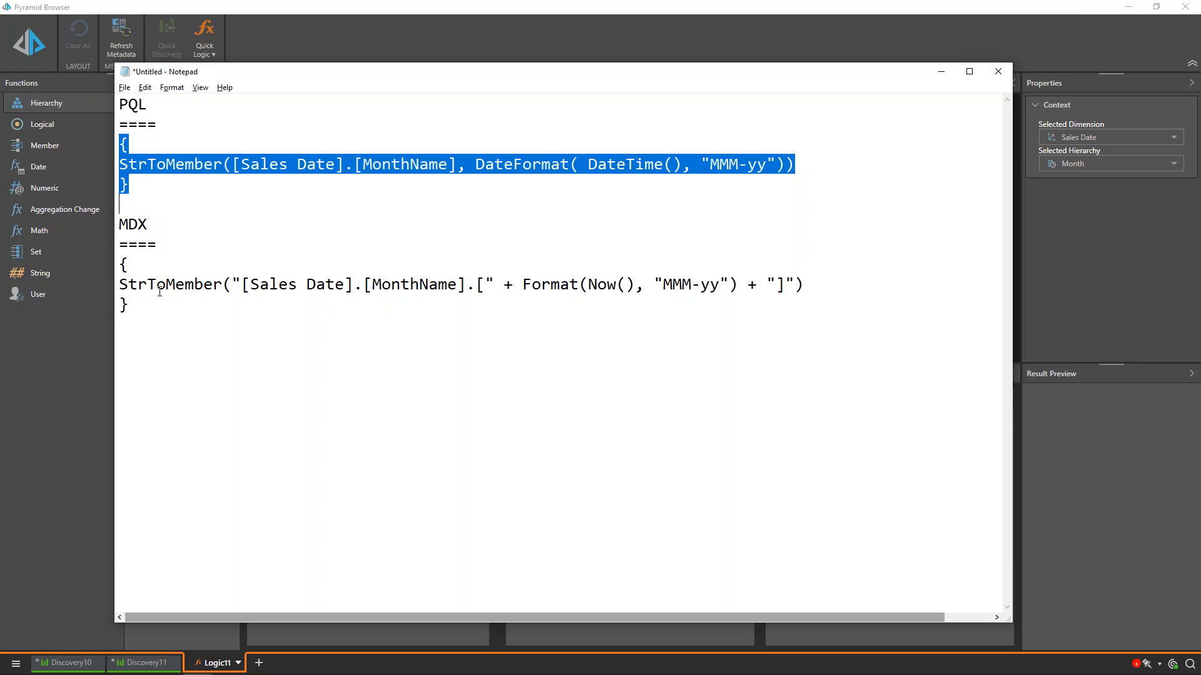
click(170, 197)
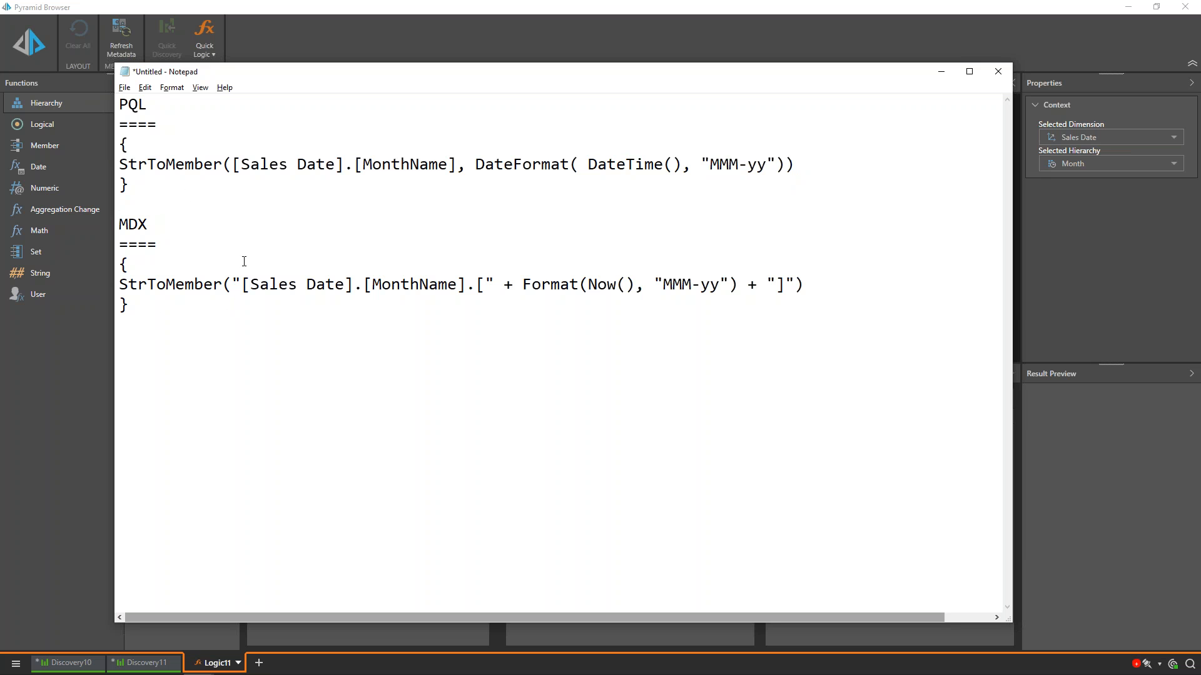
drag(119, 140, 133, 190)
key(ctrl+c)
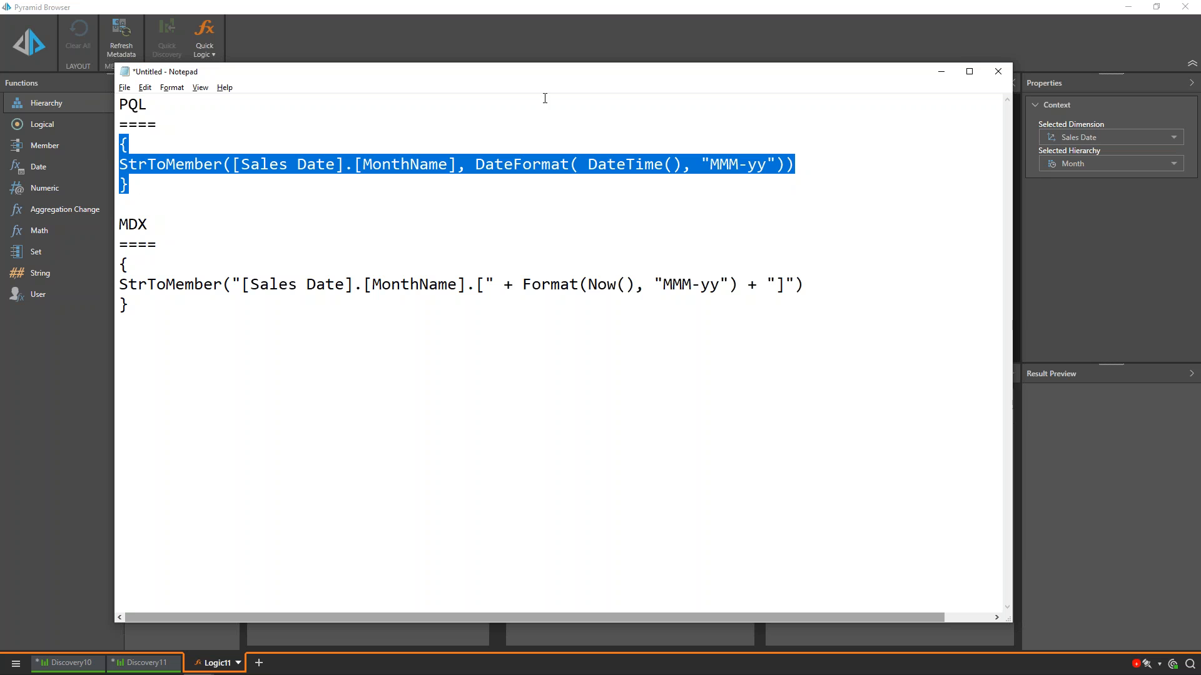
click(941, 72)
key(ctrl+v)
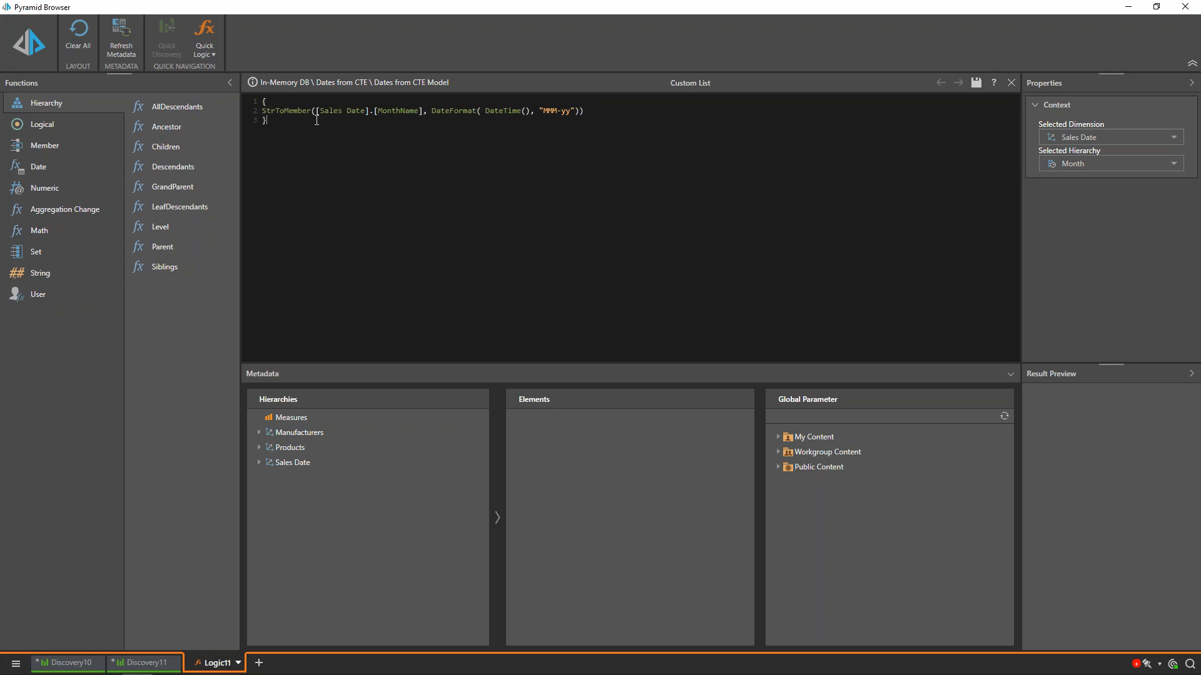
Step: Examine the script's hierarchy and DateTime() arguments and compare its date format with the Month elements of Sales Date
drag(316, 112, 425, 110)
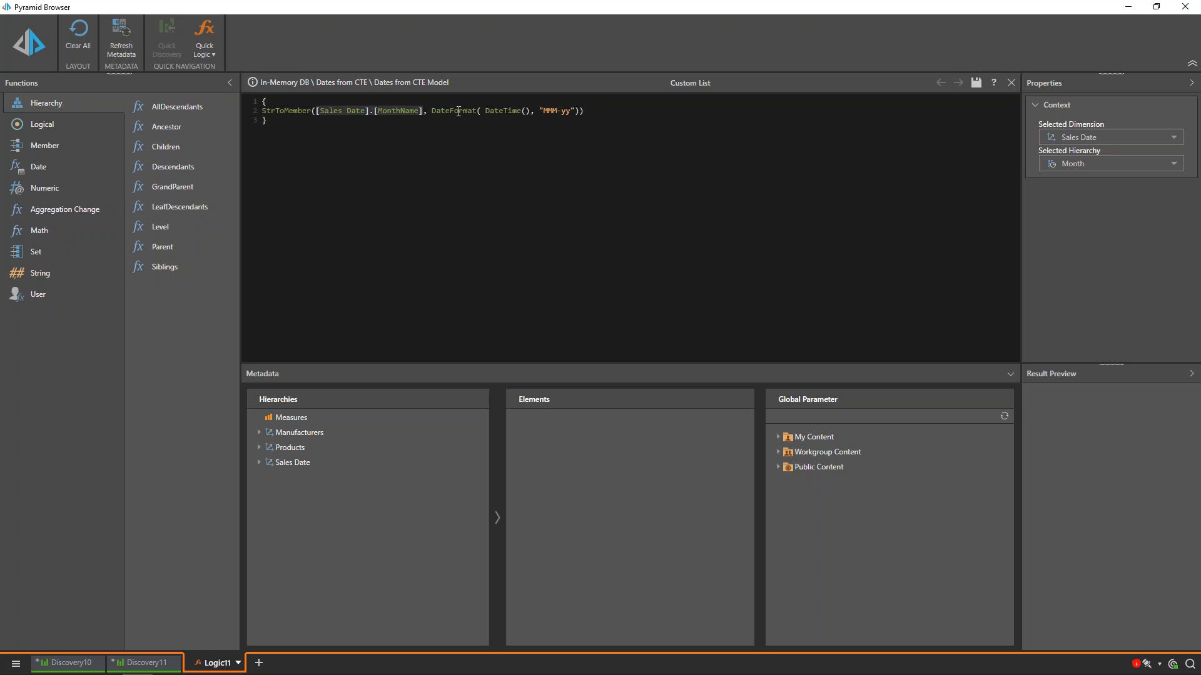
click(446, 113)
drag(487, 112, 531, 111)
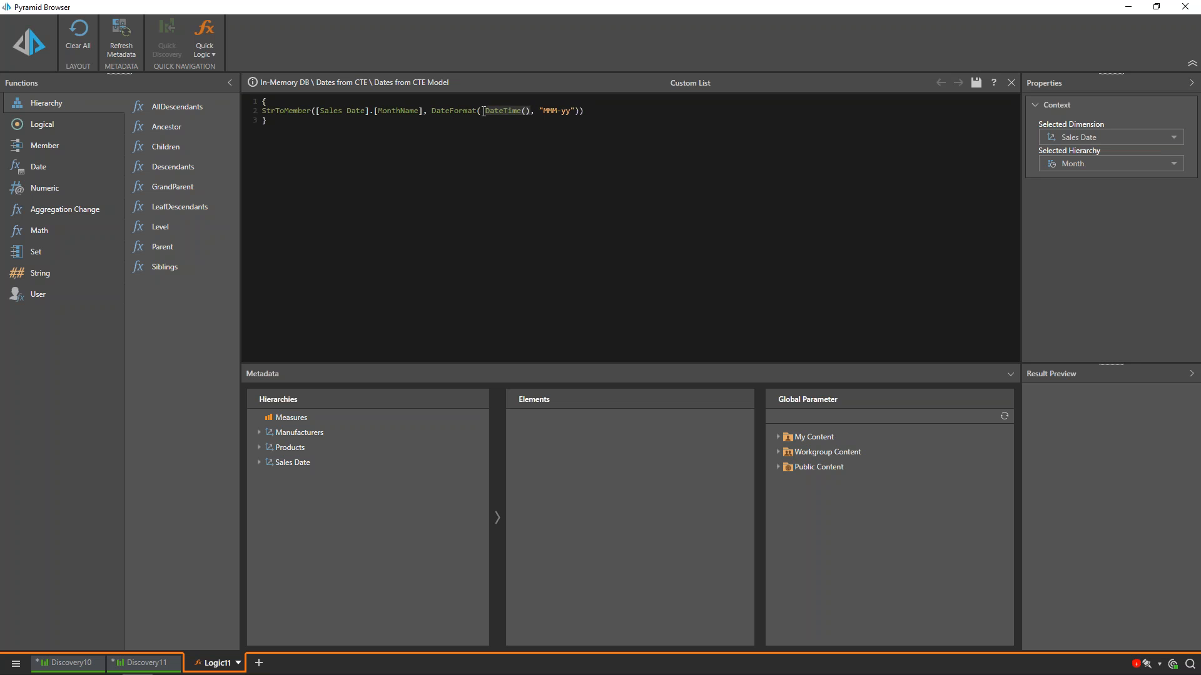
click(262, 470)
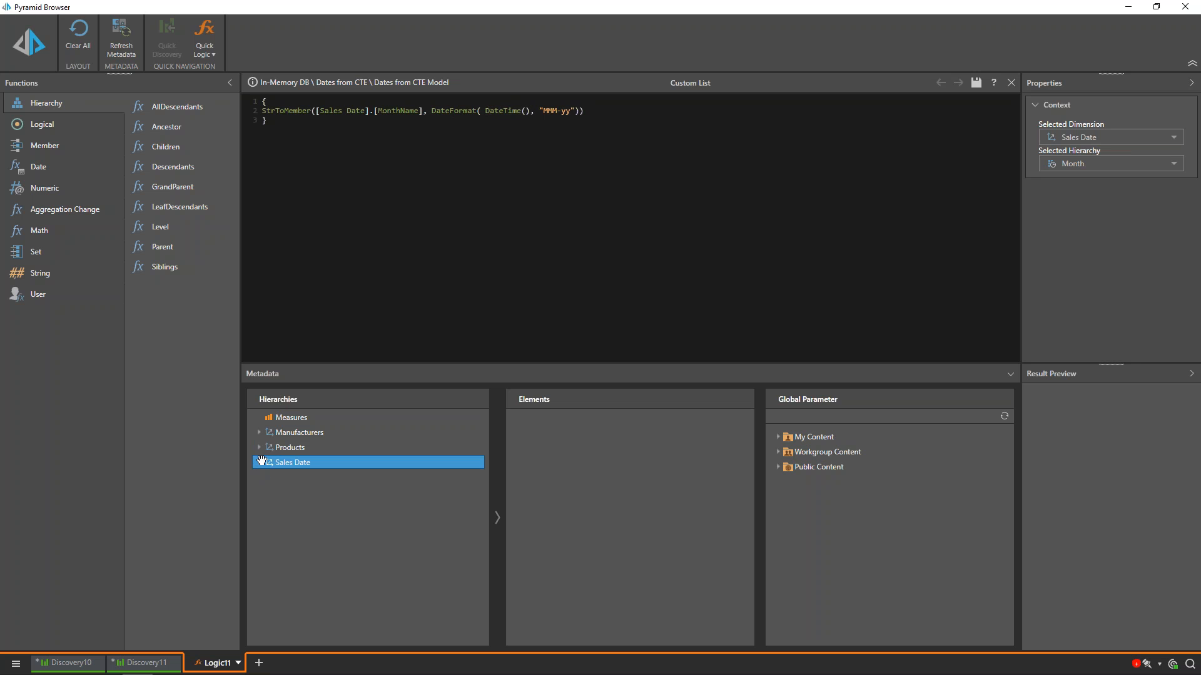
click(259, 463)
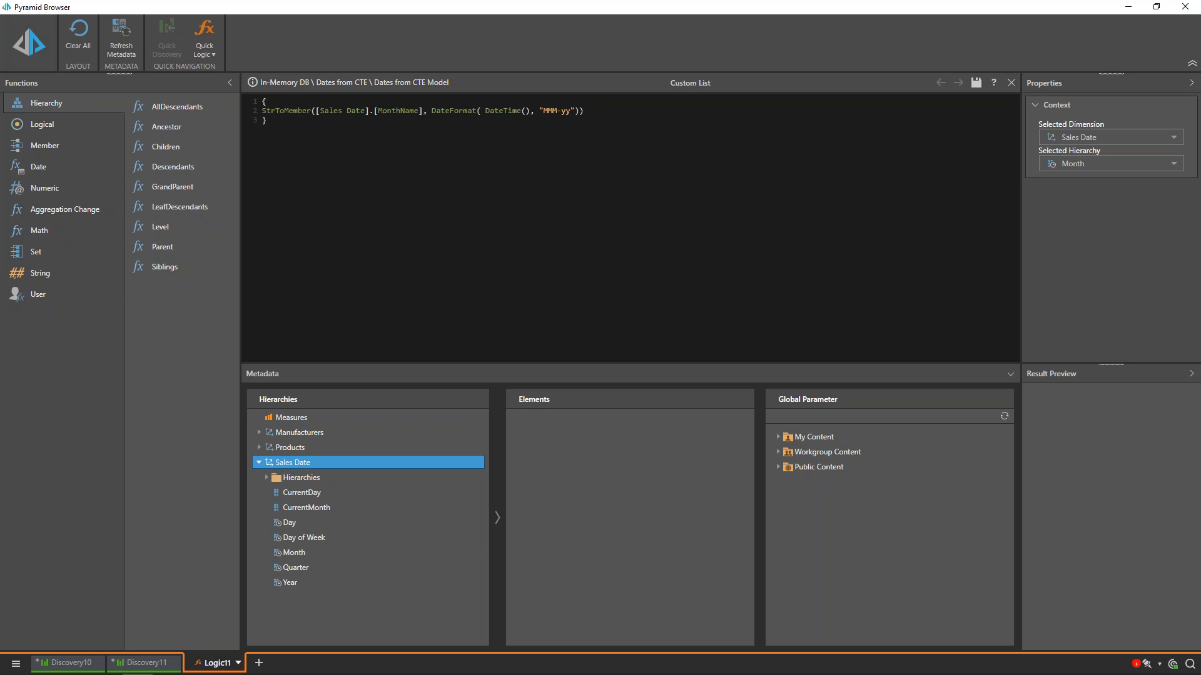
click(300, 554)
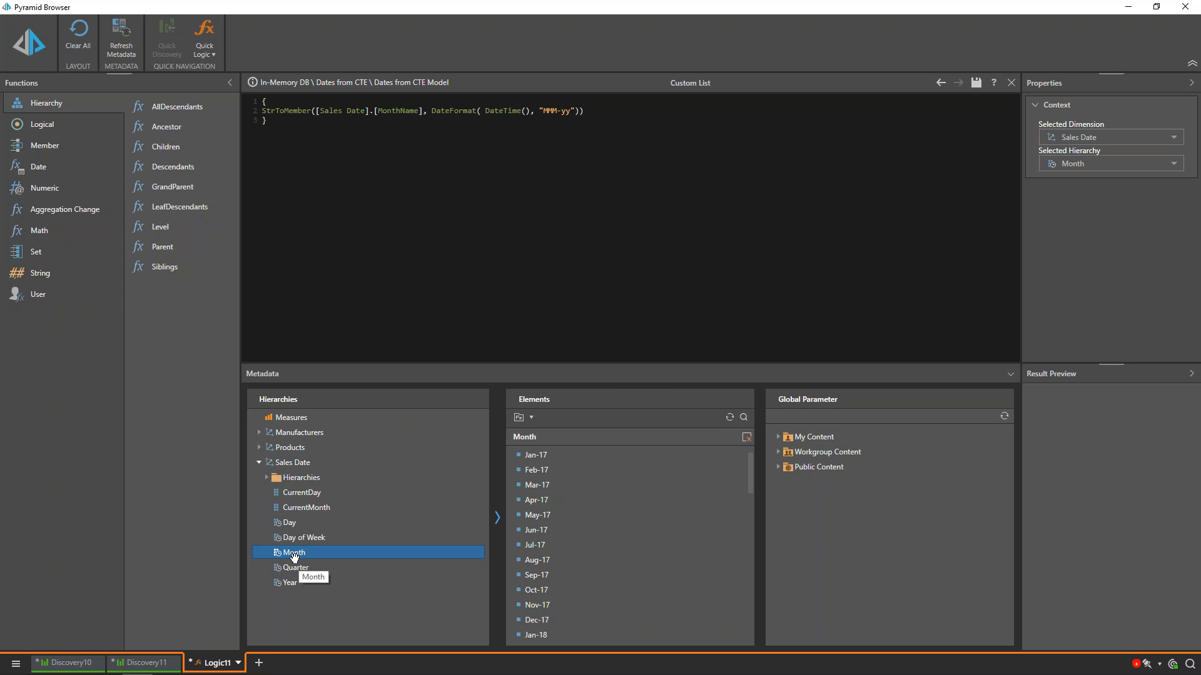
click(539, 456)
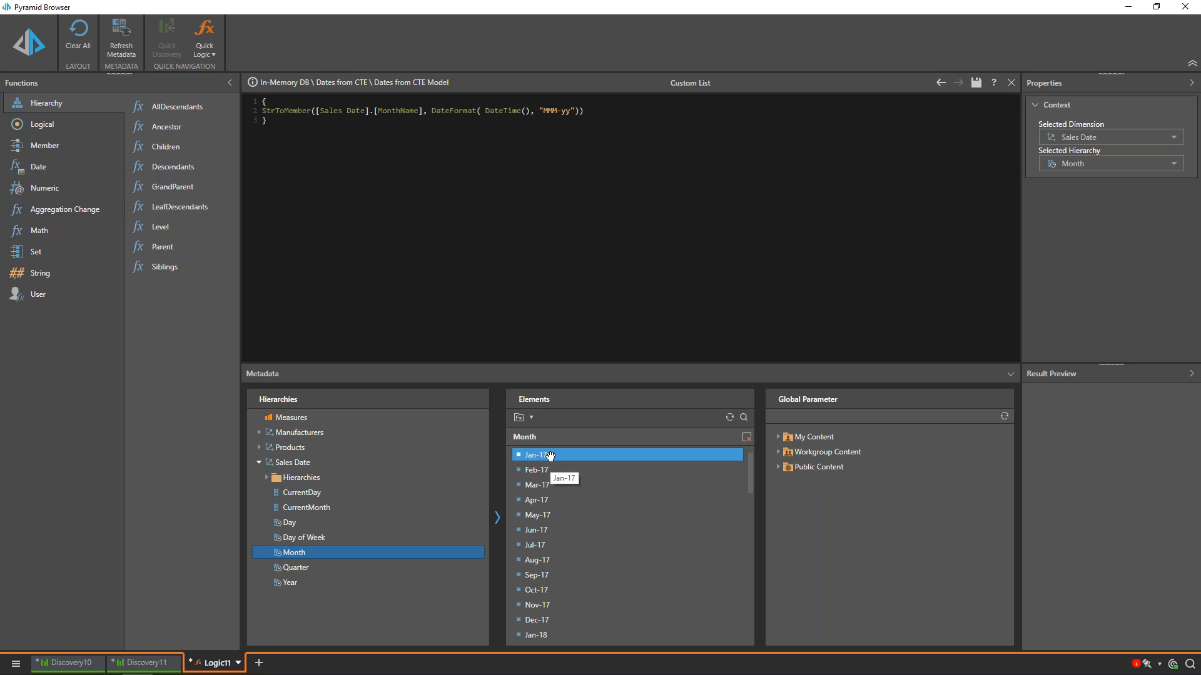
Step: Validate the custom list script and save the list as Current Month - 3
click(28, 51)
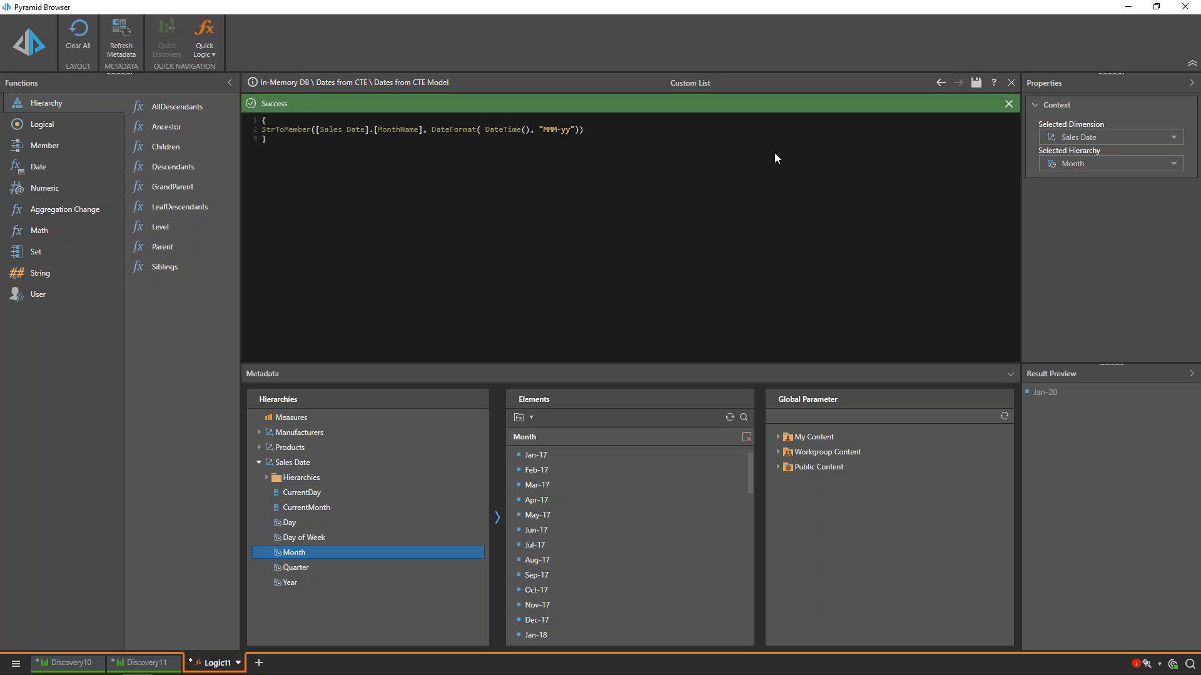
click(978, 87)
click(438, 172)
click(338, 370)
click(337, 370)
drag(337, 370, 342, 372)
text(3)
click(763, 423)
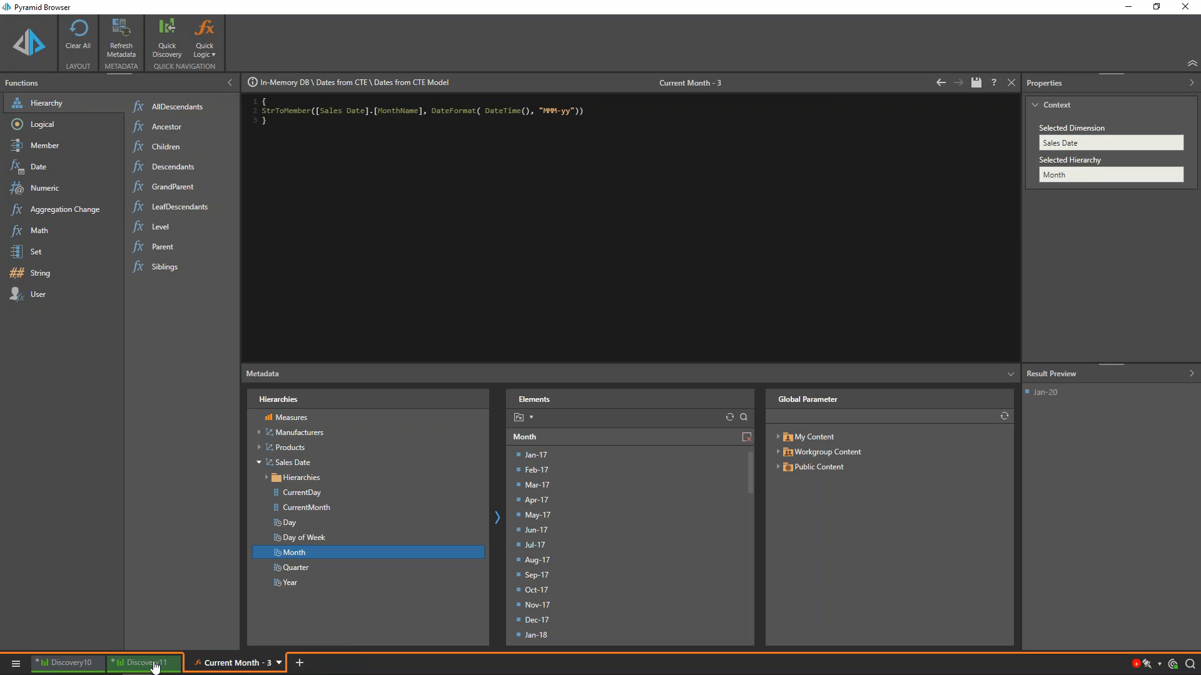
Step: In Discovery11, deselect all individual months and select only the Current Month - 3 list
click(155, 664)
click(36, 552)
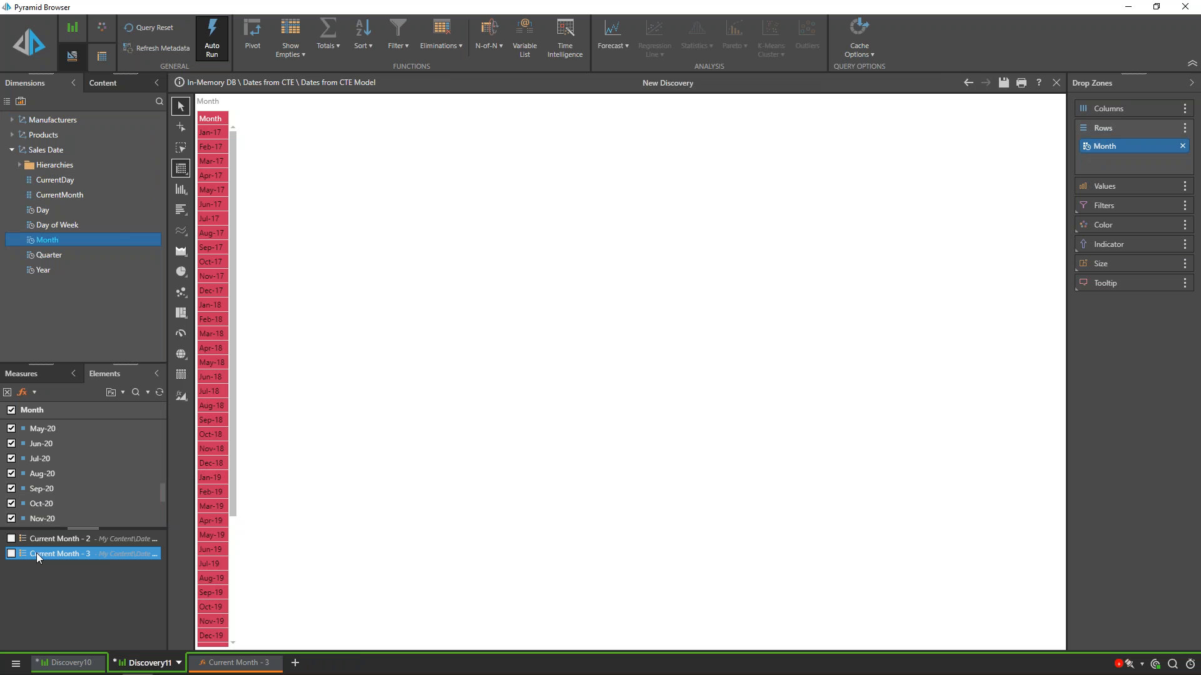
click(12, 410)
click(12, 553)
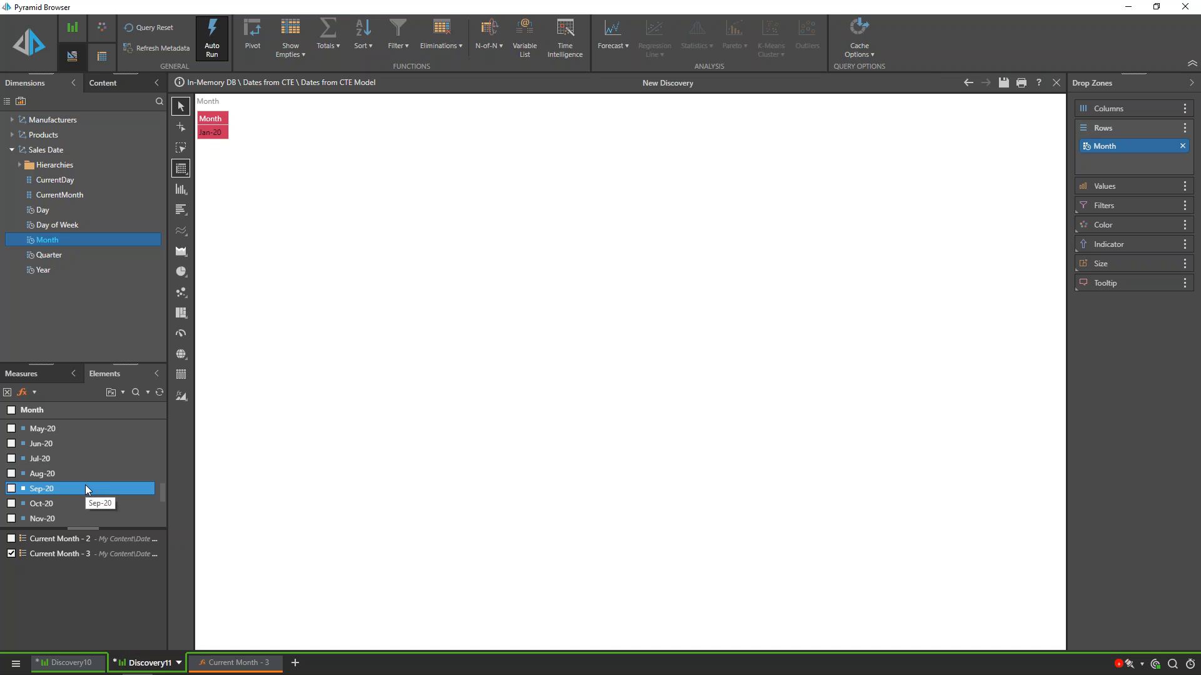
Step: Try to show the Sales measure for the current month in the grid, and remove it again
click(40, 373)
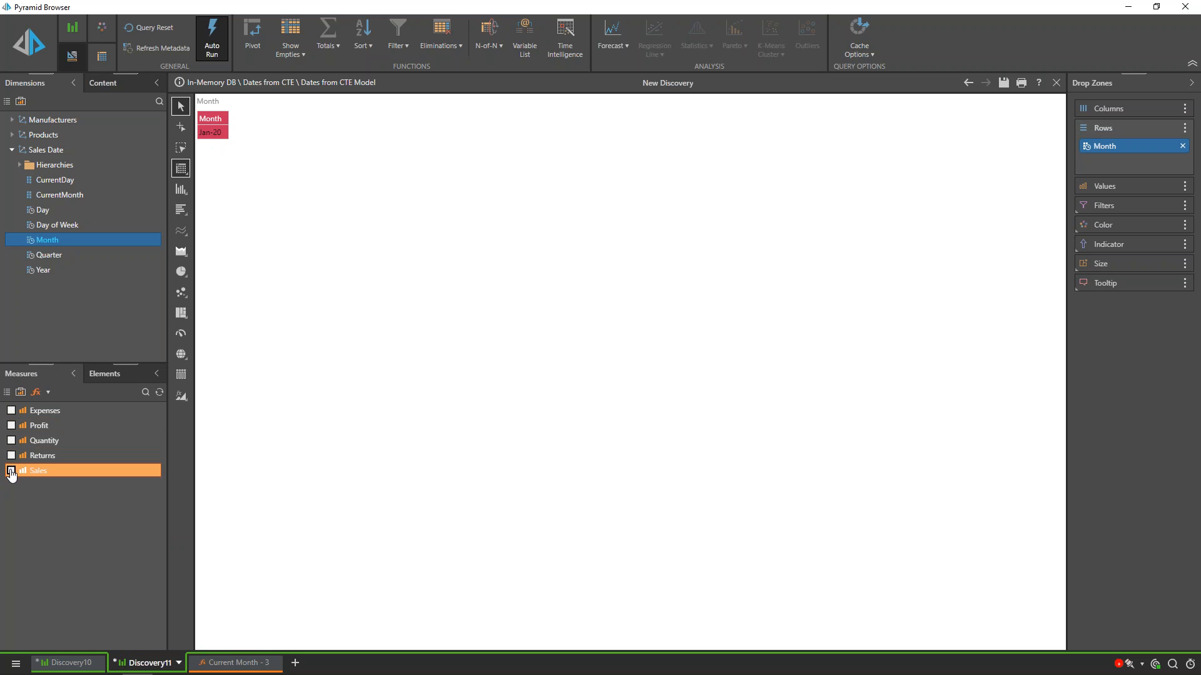
click(11, 470)
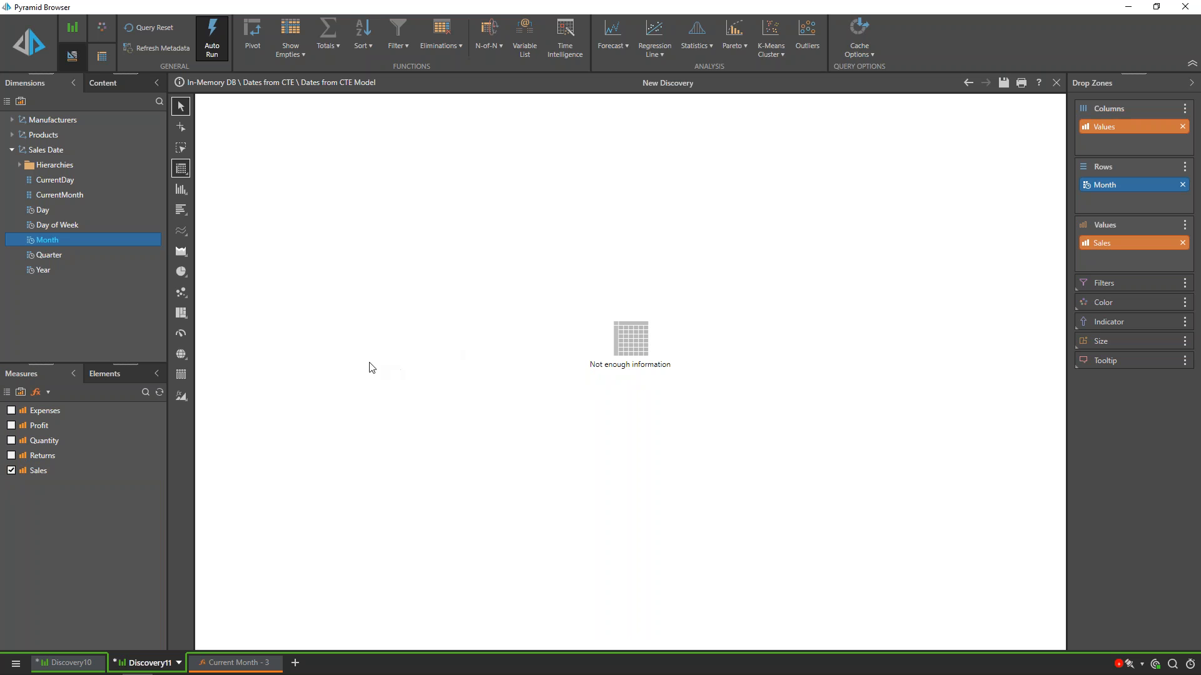
click(11, 470)
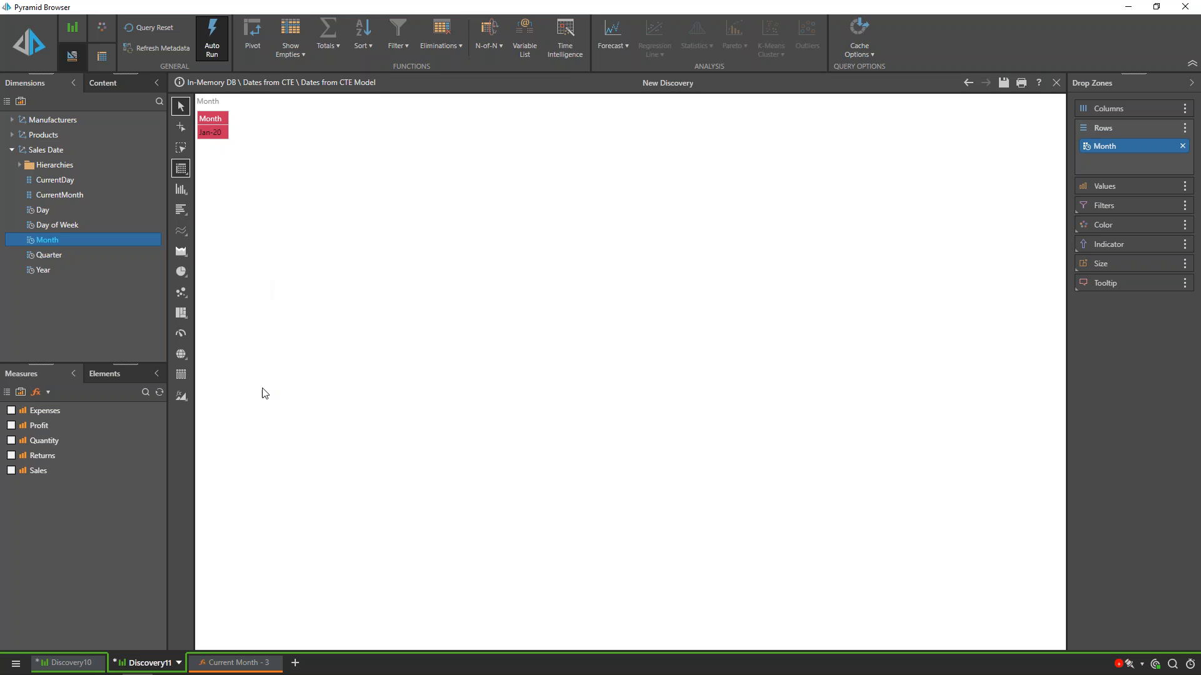
Step: In the Current Month - 3 script, wrap the StrToMember expression in PrevMember(), then validate and save the list
click(227, 665)
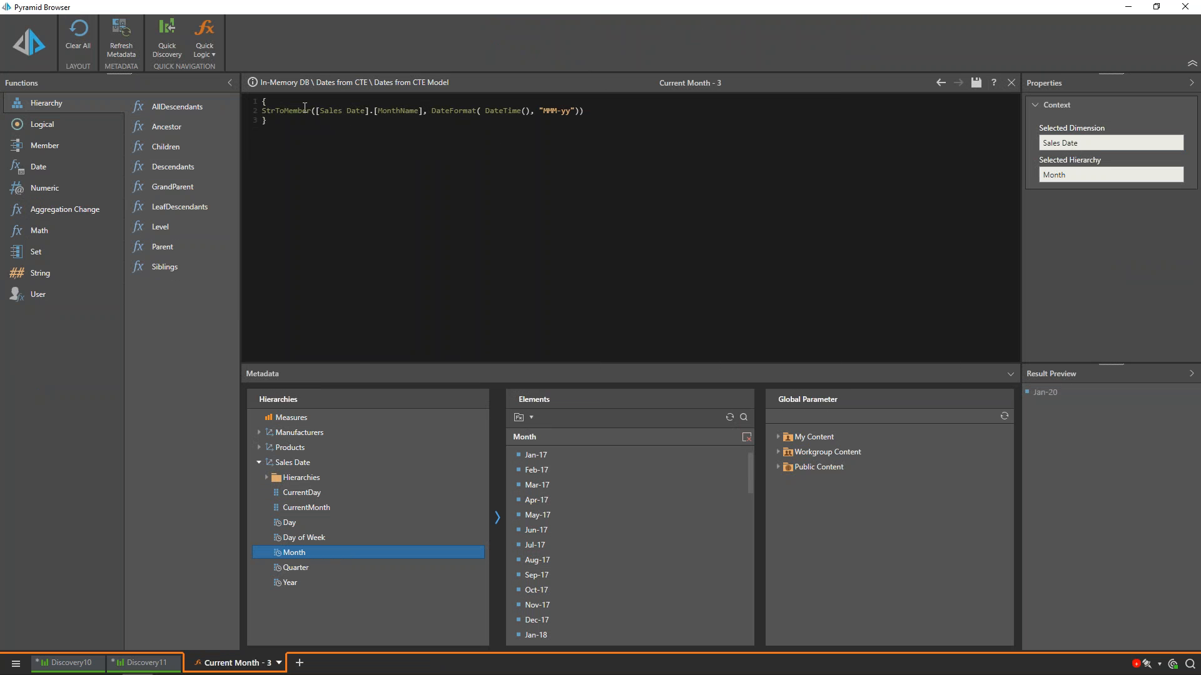
drag(485, 112, 533, 113)
click(45, 168)
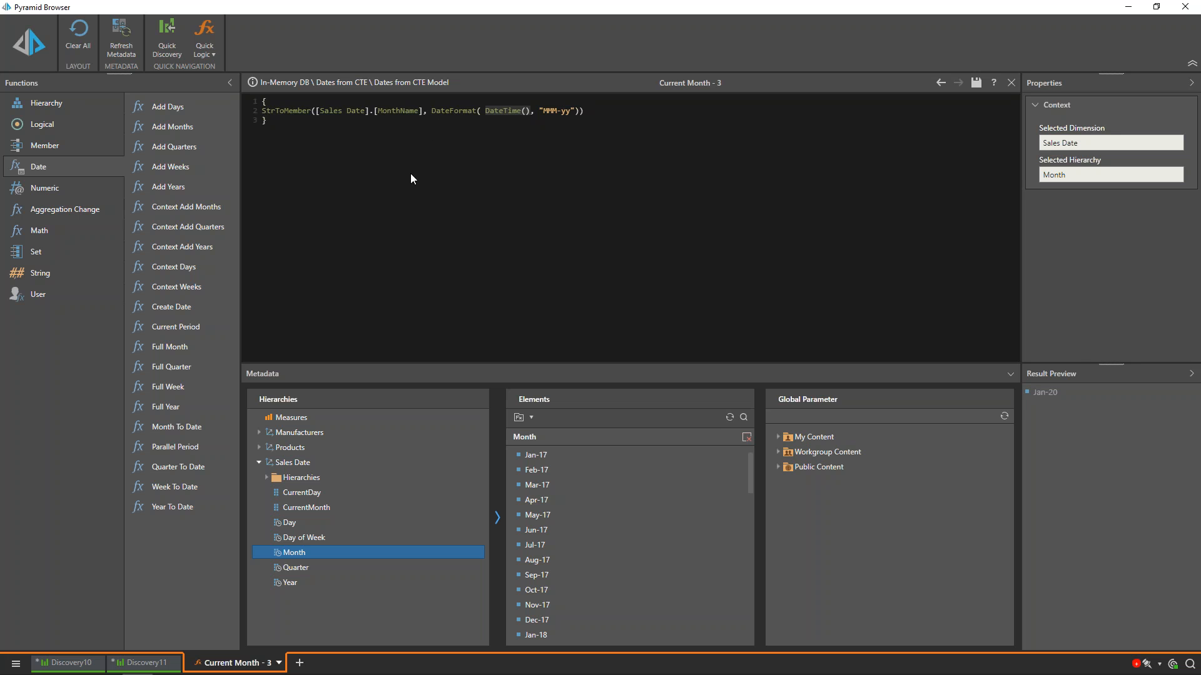
click(312, 113)
click(60, 149)
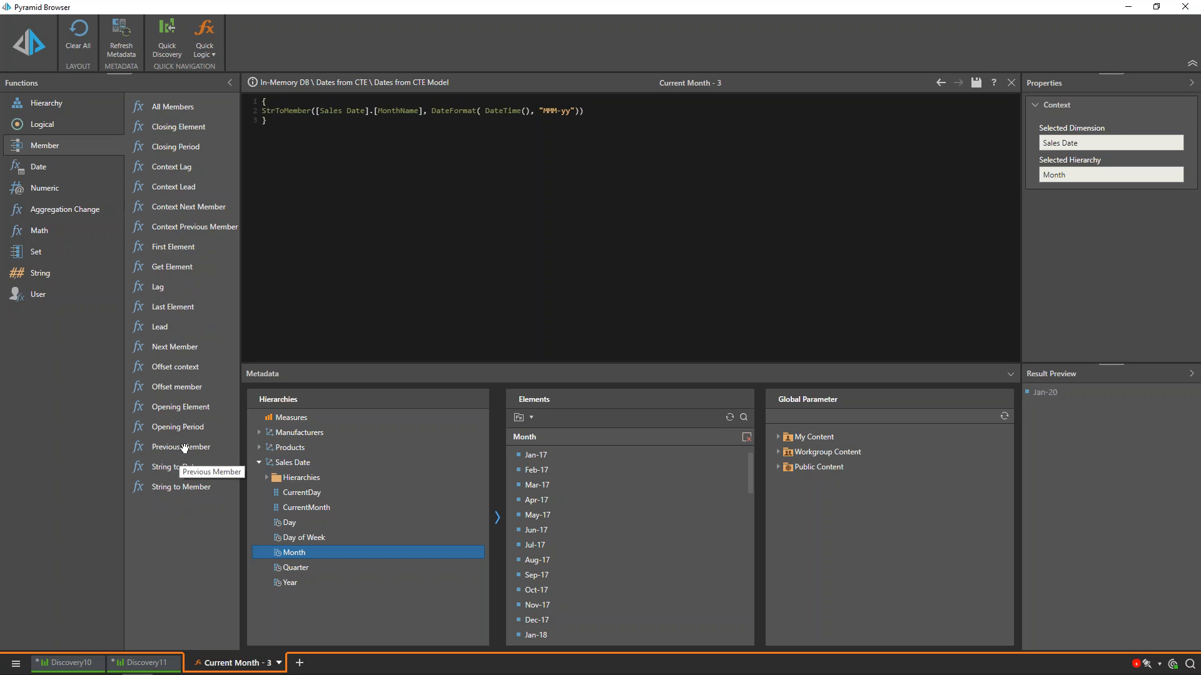
text(PrevMember)
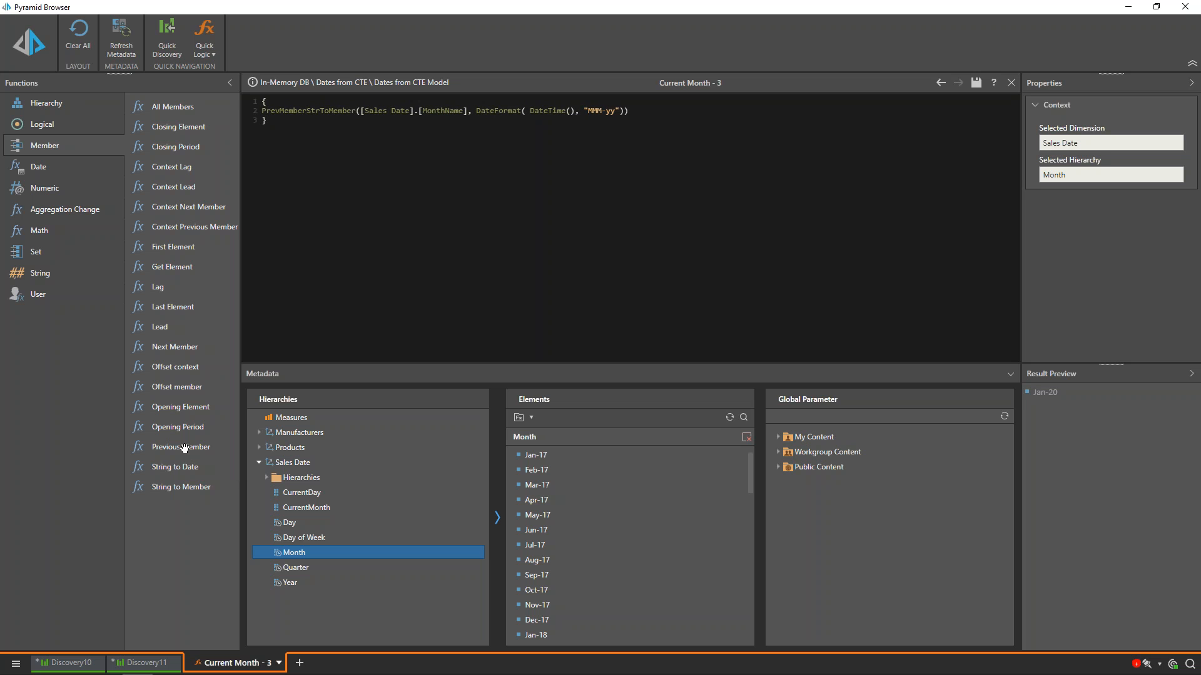
text(()
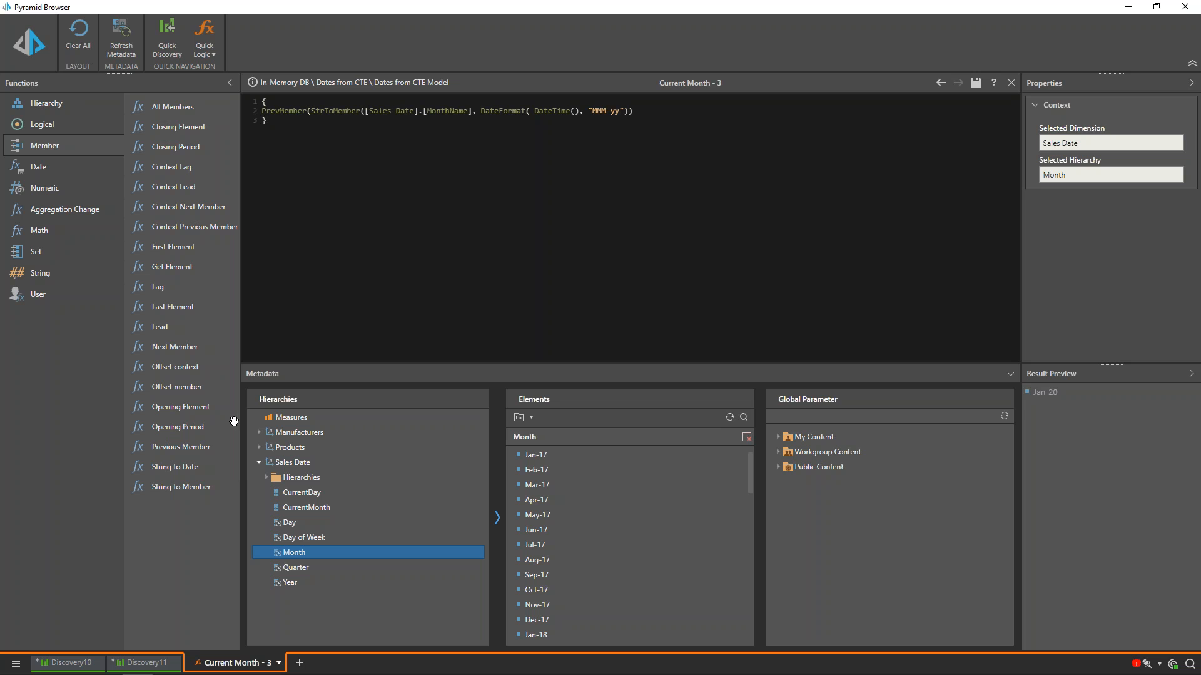
click(635, 114)
text())
click(19, 44)
click(978, 89)
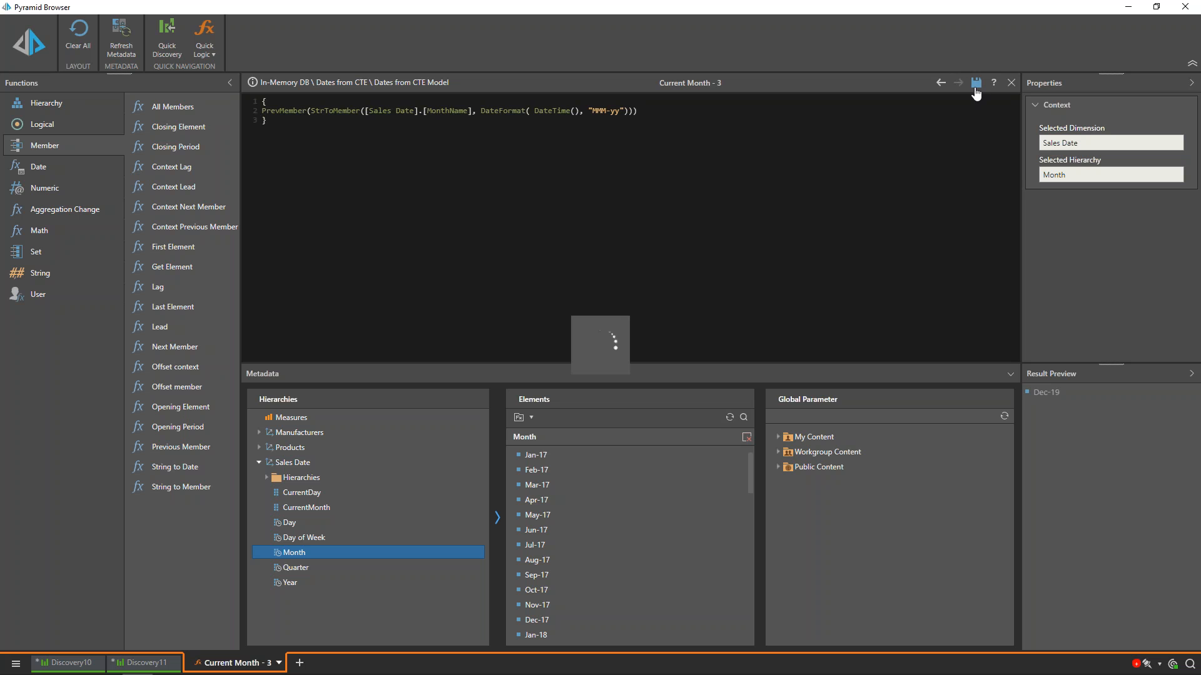
Step: Return to Discovery11 and check Sales for the previous month, removing the measure from the grid again
click(131, 664)
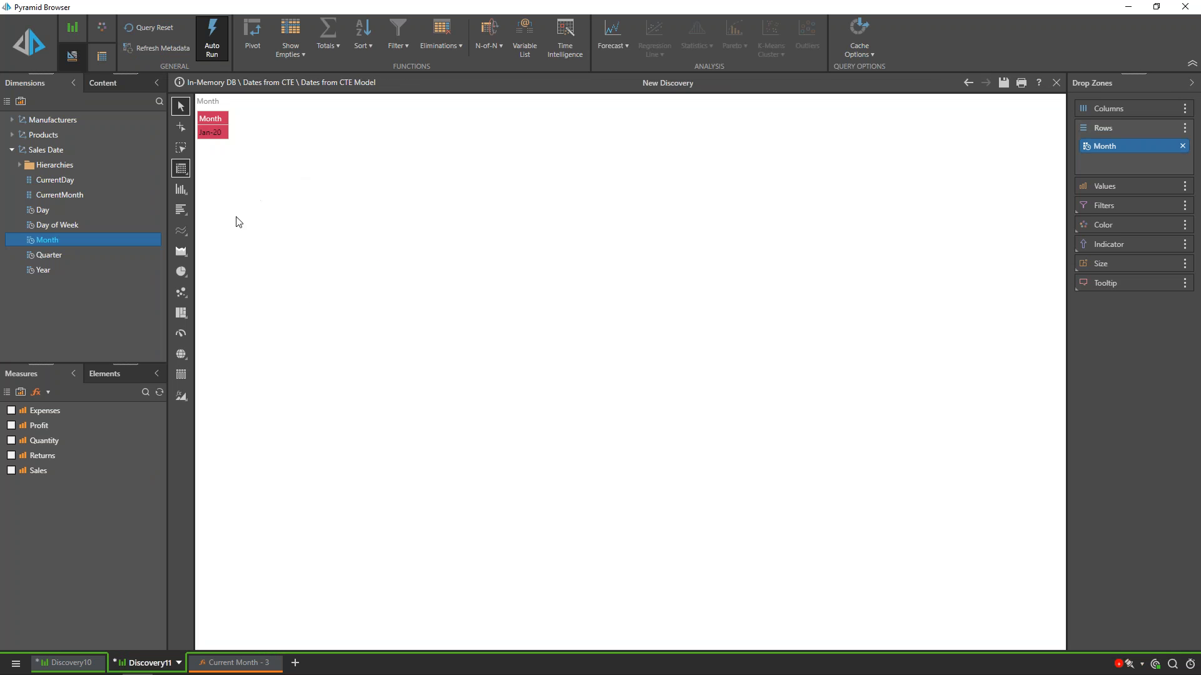
click(12, 471)
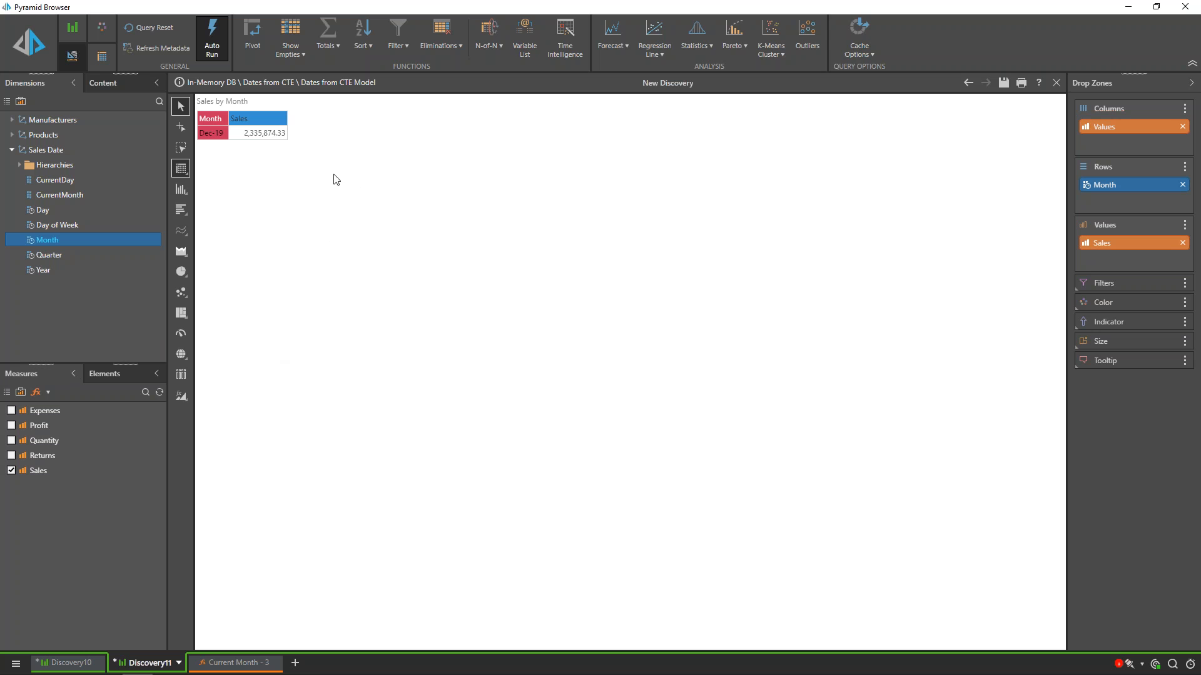
mouse_move(258, 139)
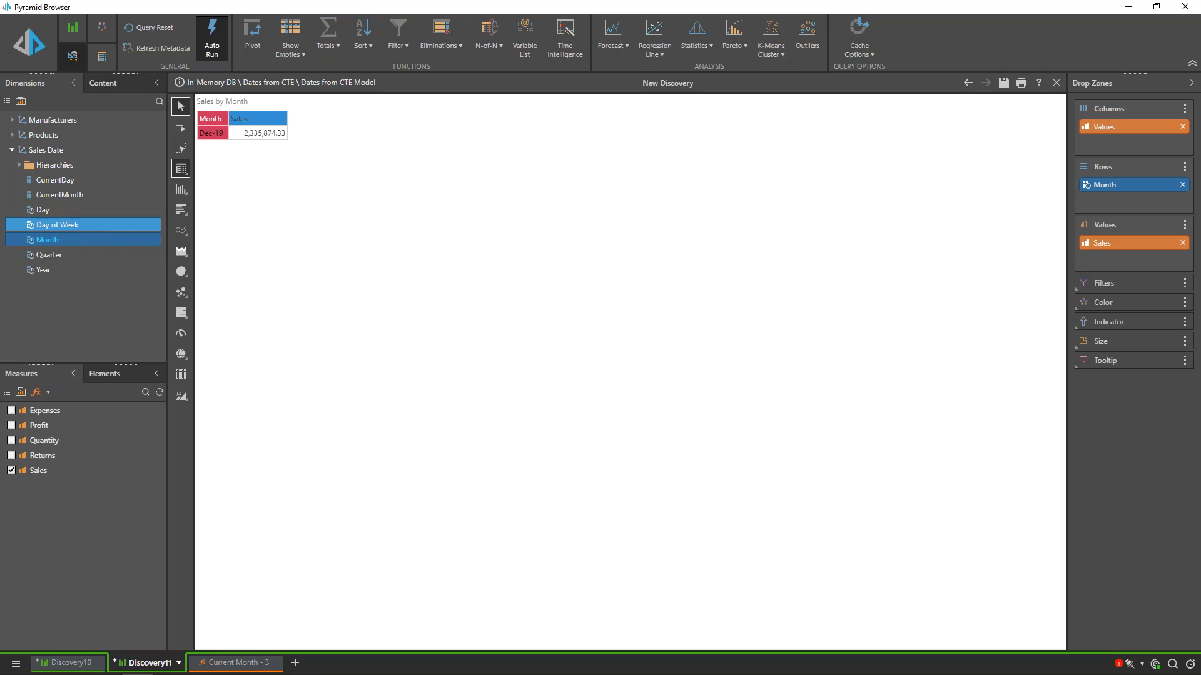
click(11, 470)
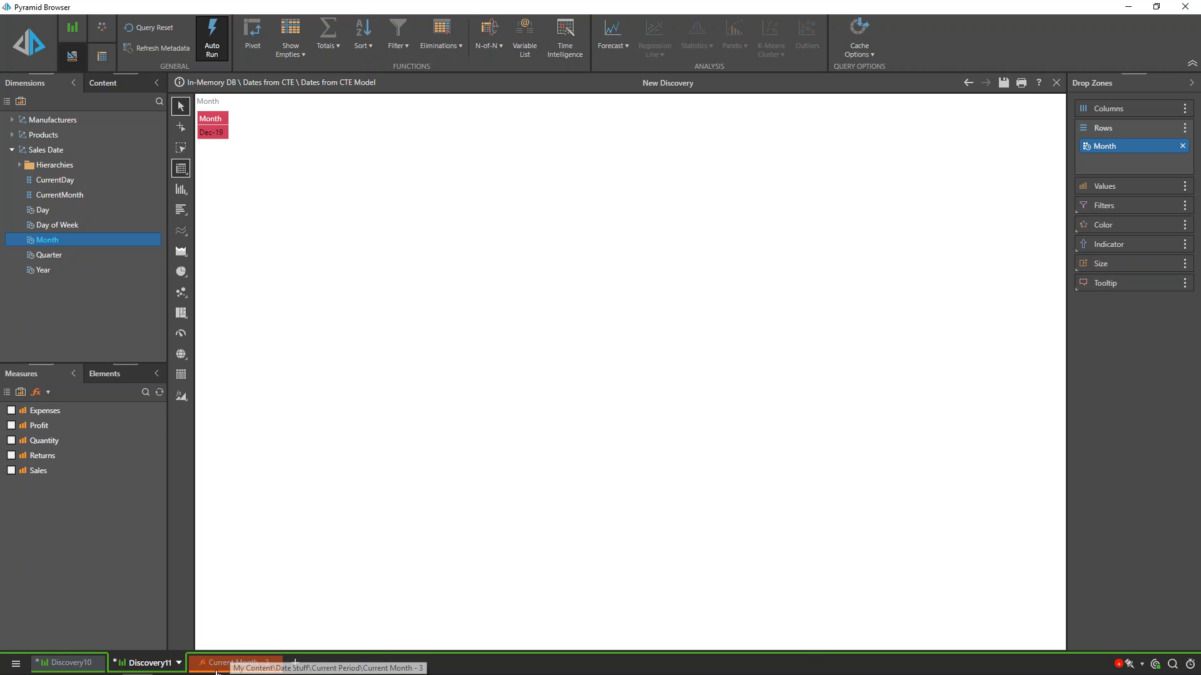
Step: Review the full PrevMember expression in the Current Month - 3 script
click(237, 662)
drag(264, 112, 634, 114)
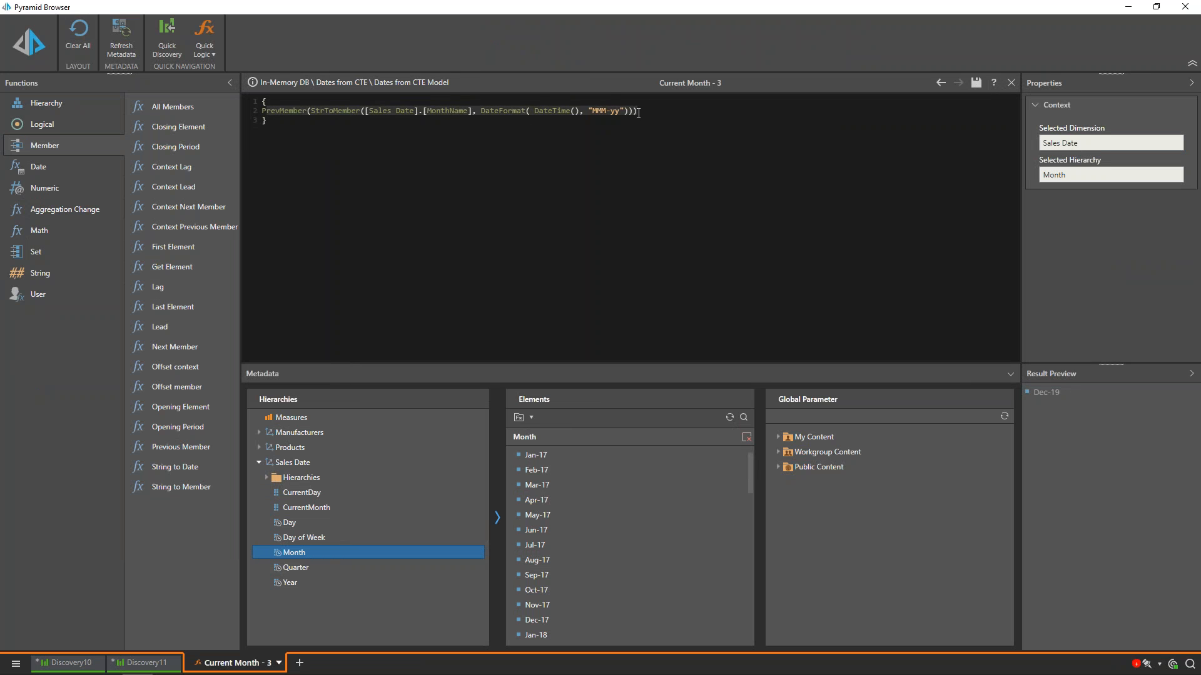
click(638, 112)
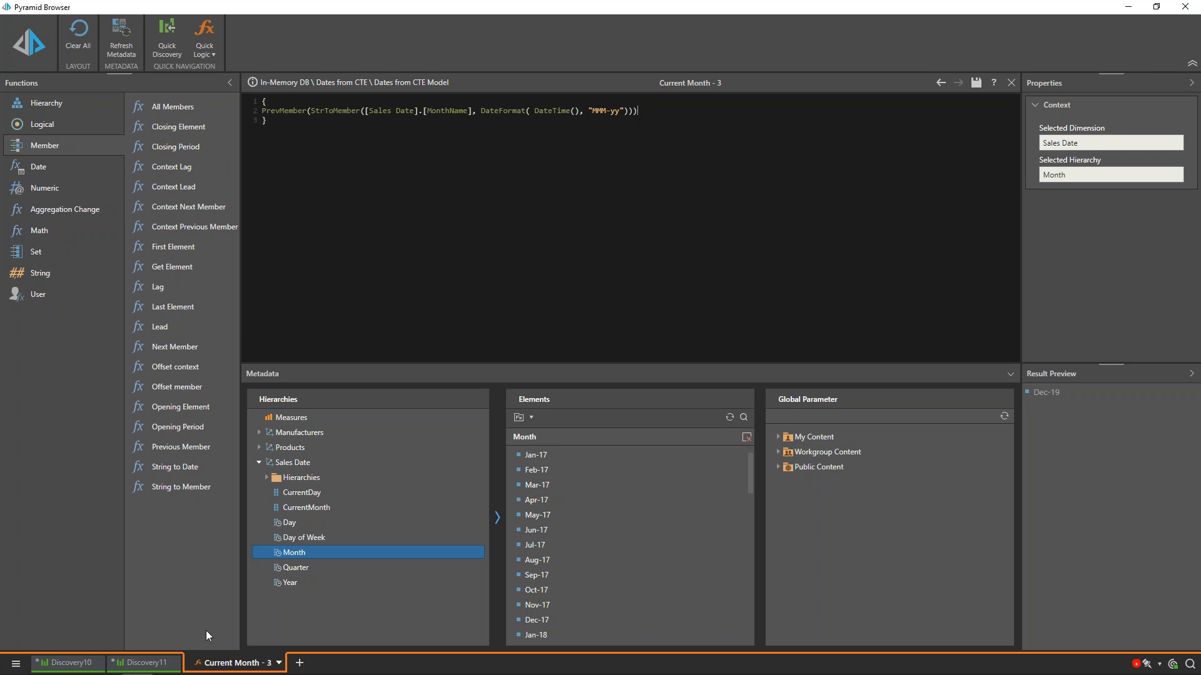
Step: Switch to Discovery11 and review the GETDATE() based CurrentDay and CurrentMonth CASE expressions in the Notepad SQL query, minimizing Notepad at the end
click(140, 664)
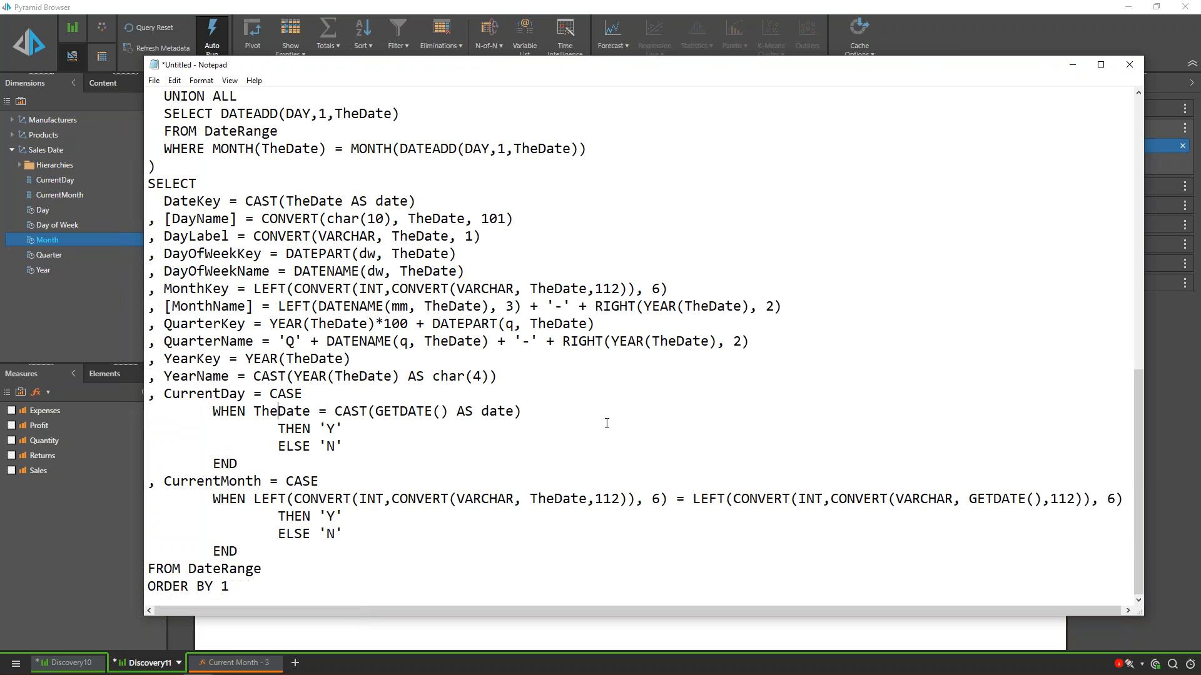
scroll(301, 123, up, 12)
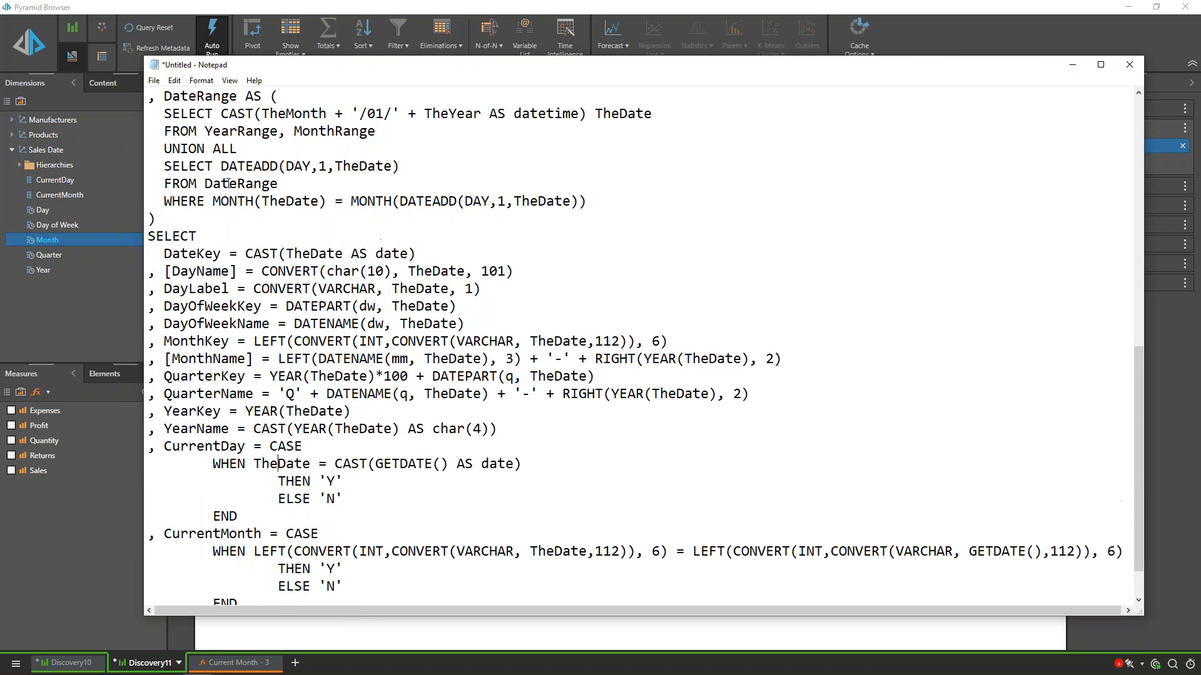
scroll(225, 178, down, 10)
scroll(225, 178, down, 2)
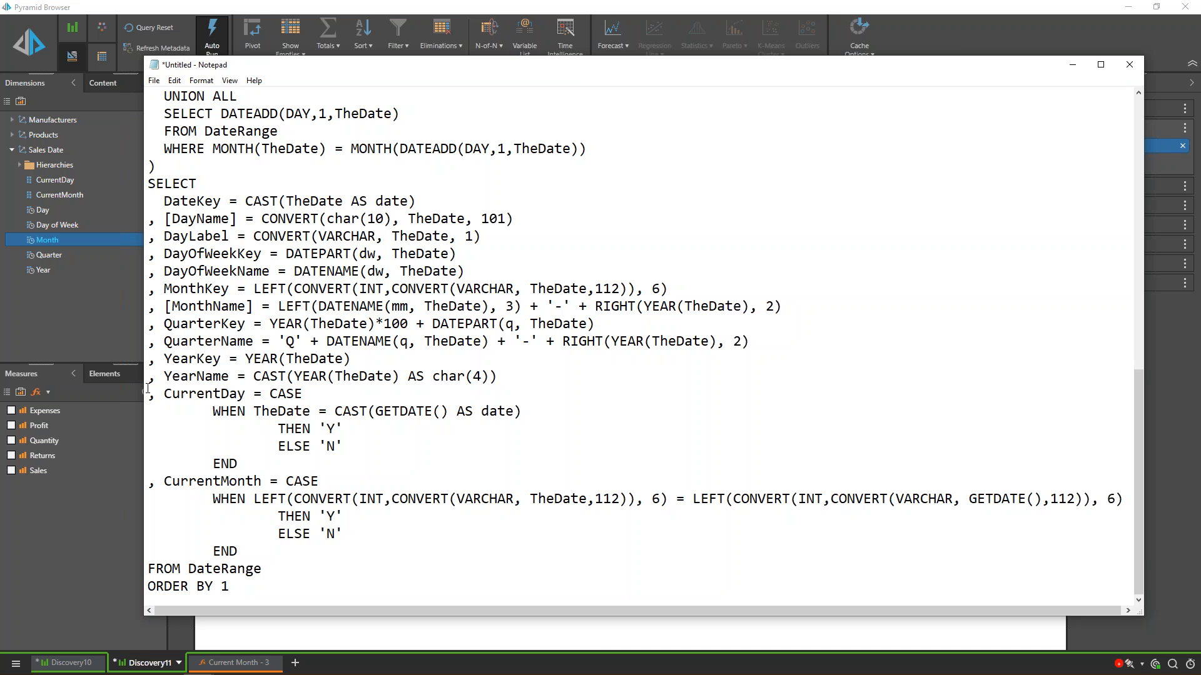
drag(147, 387, 109, 563)
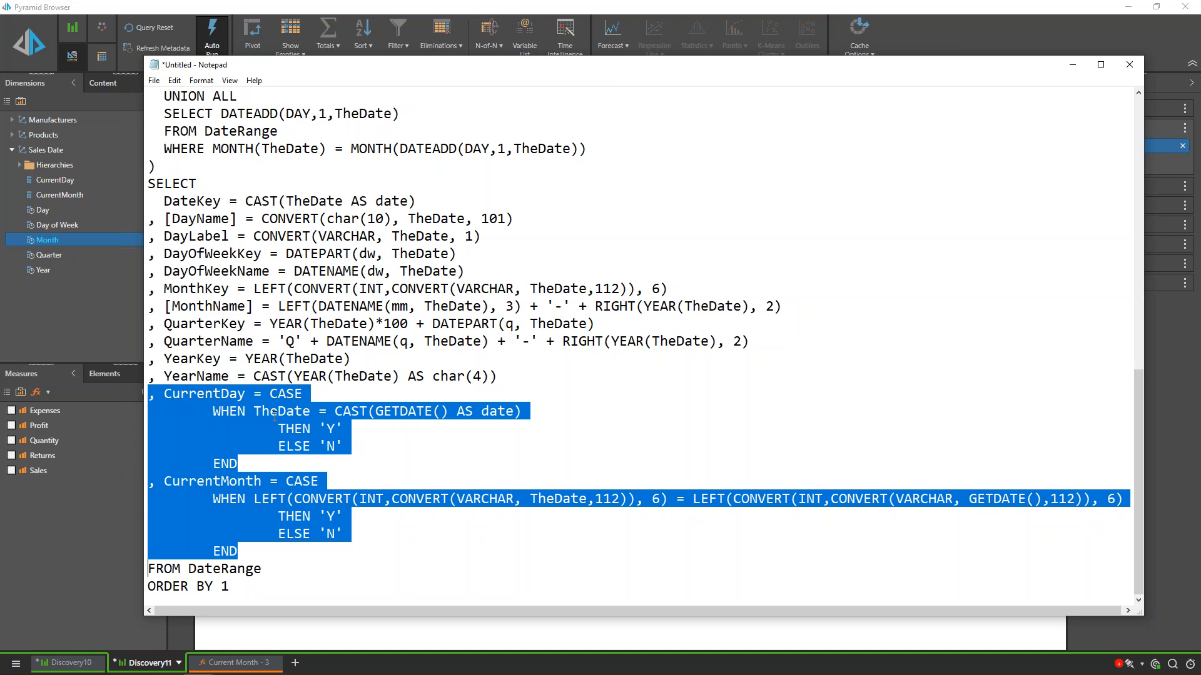
click(452, 409)
drag(449, 411, 375, 418)
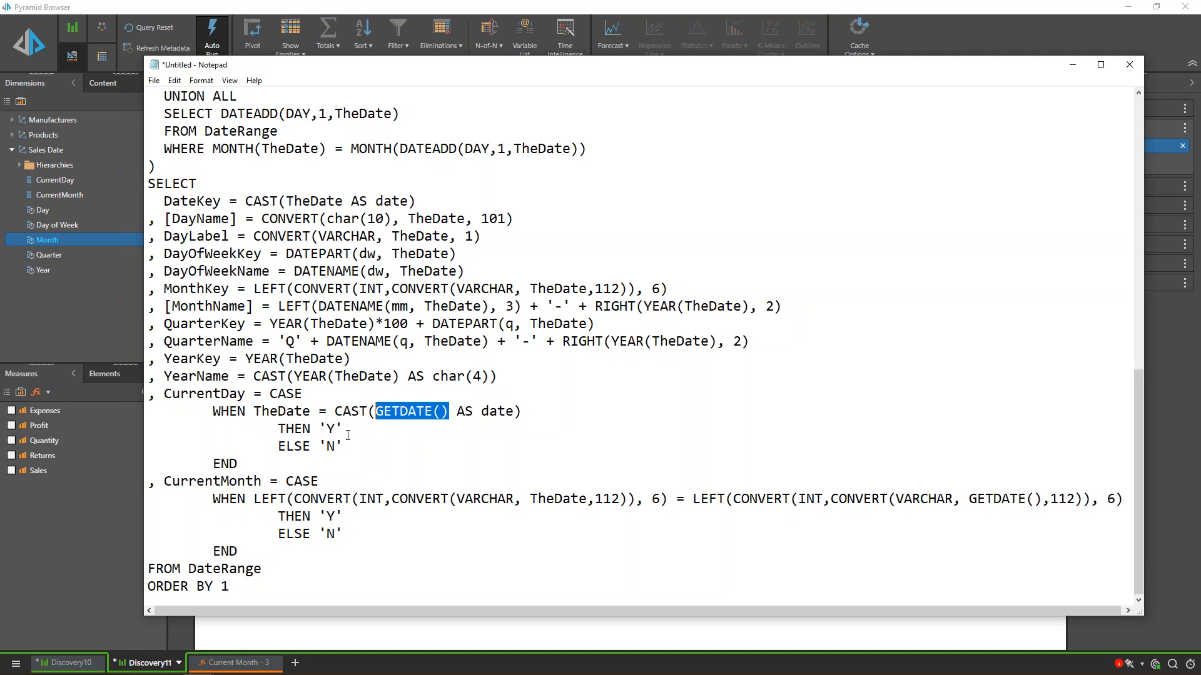
drag(344, 430, 321, 446)
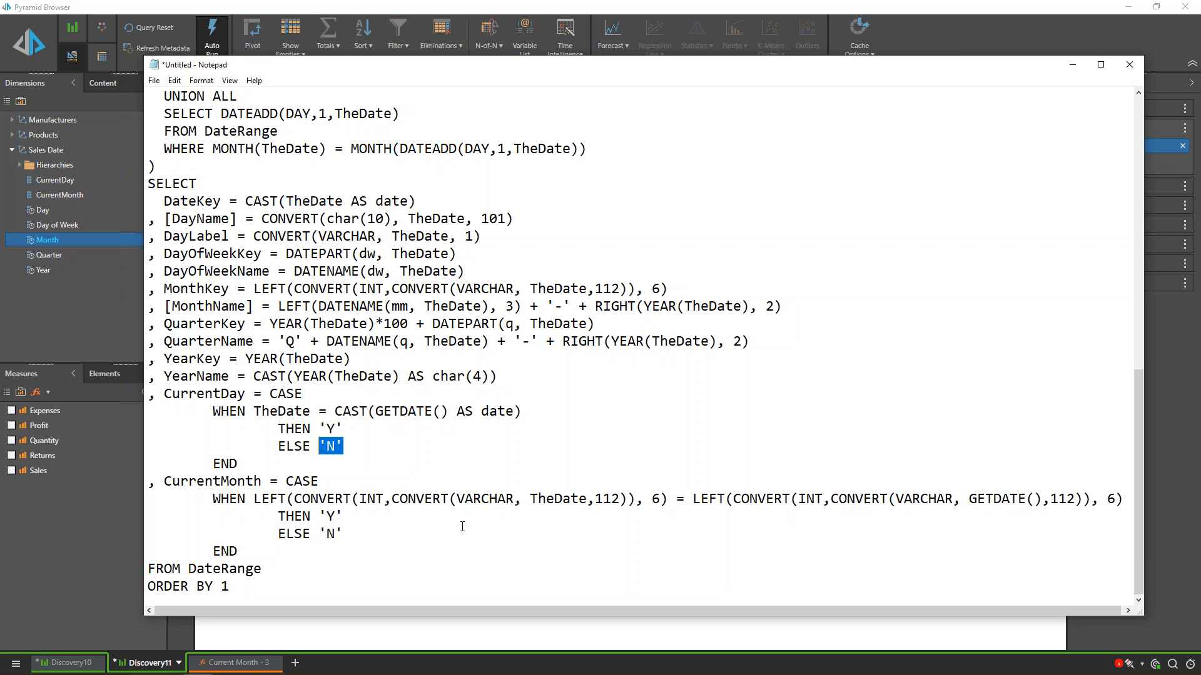
drag(1043, 498, 966, 505)
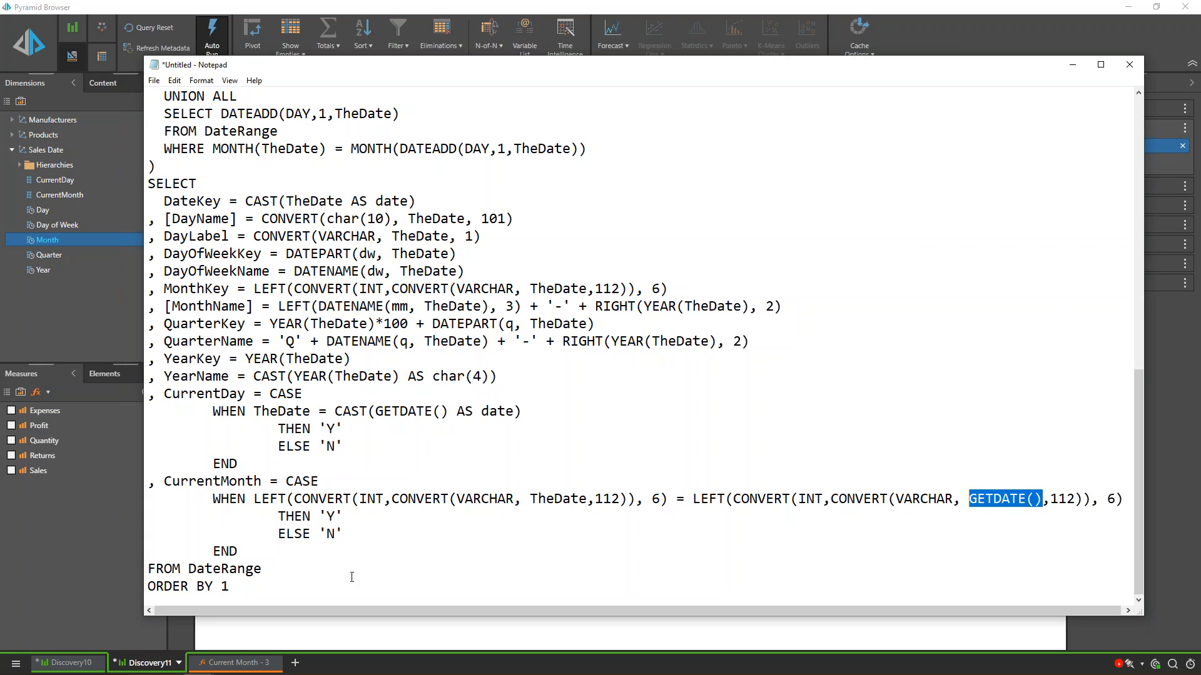
drag(343, 516, 318, 533)
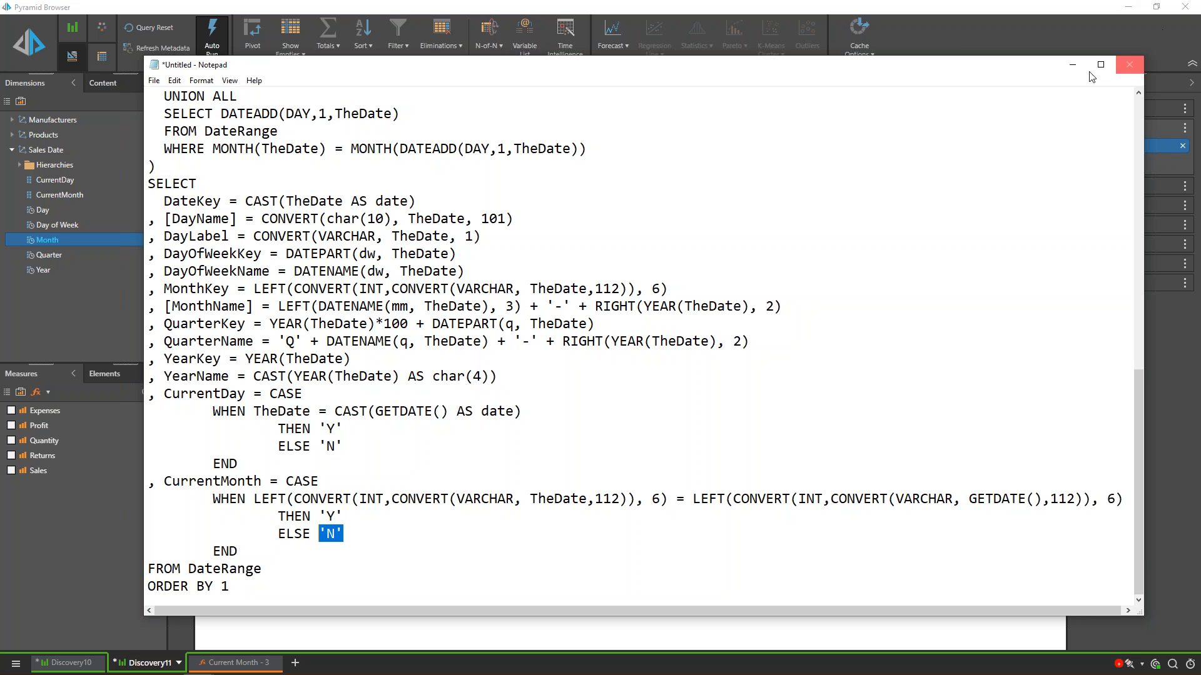
click(1073, 66)
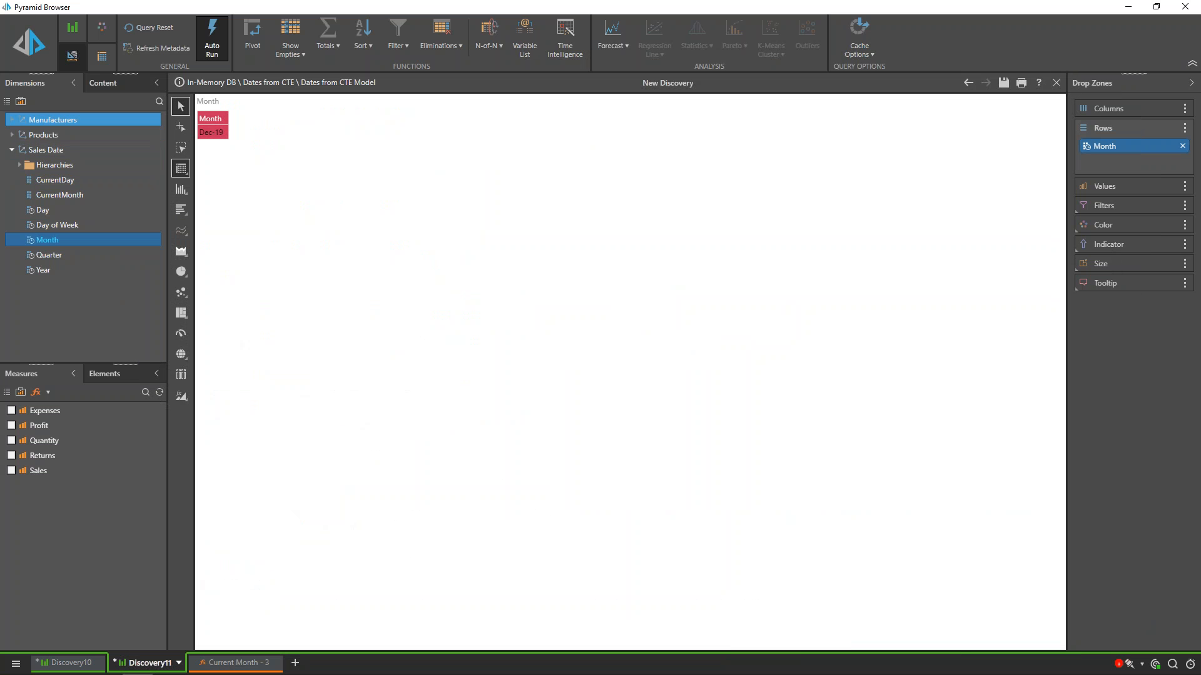
Step: View the CurrentMonth elements, and compare every month with its flag by selecting all Month elements and adding CurrentMonth to the rows
right_click(54, 198)
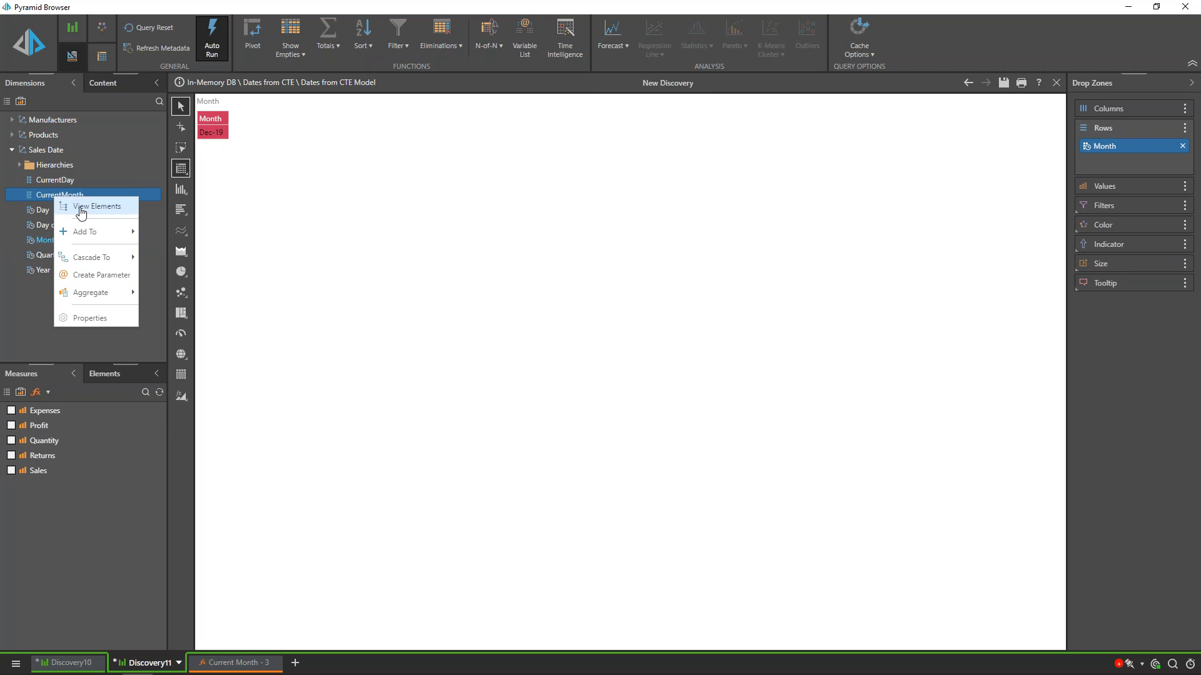
click(82, 207)
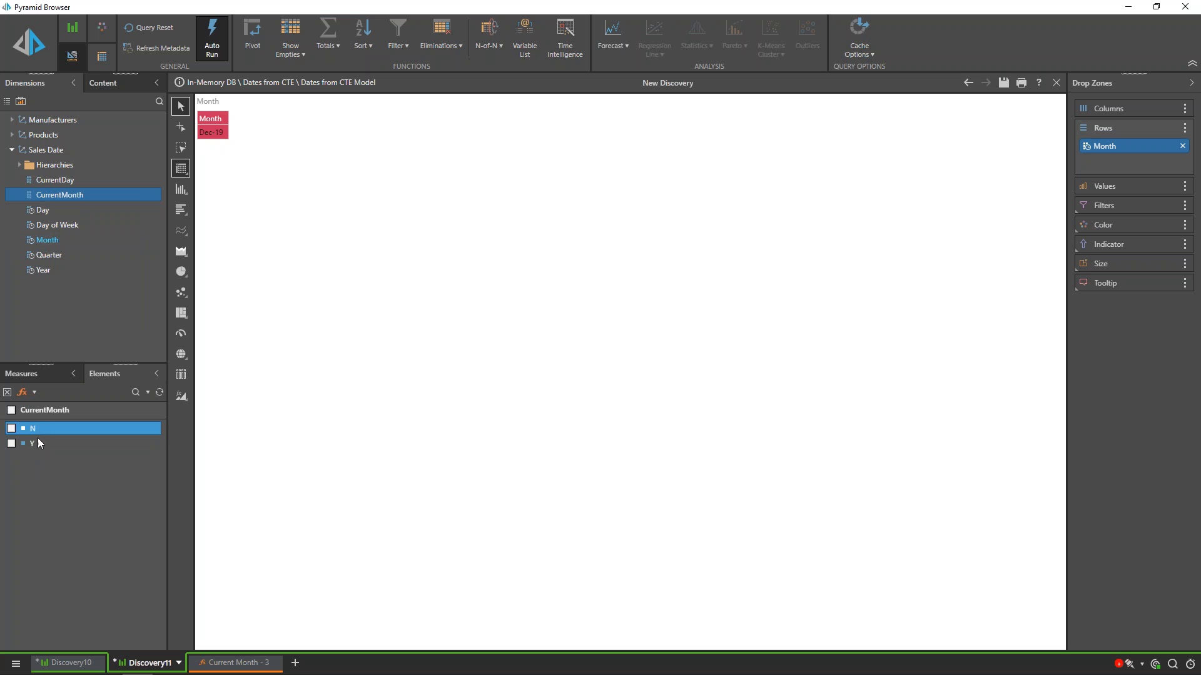
click(49, 242)
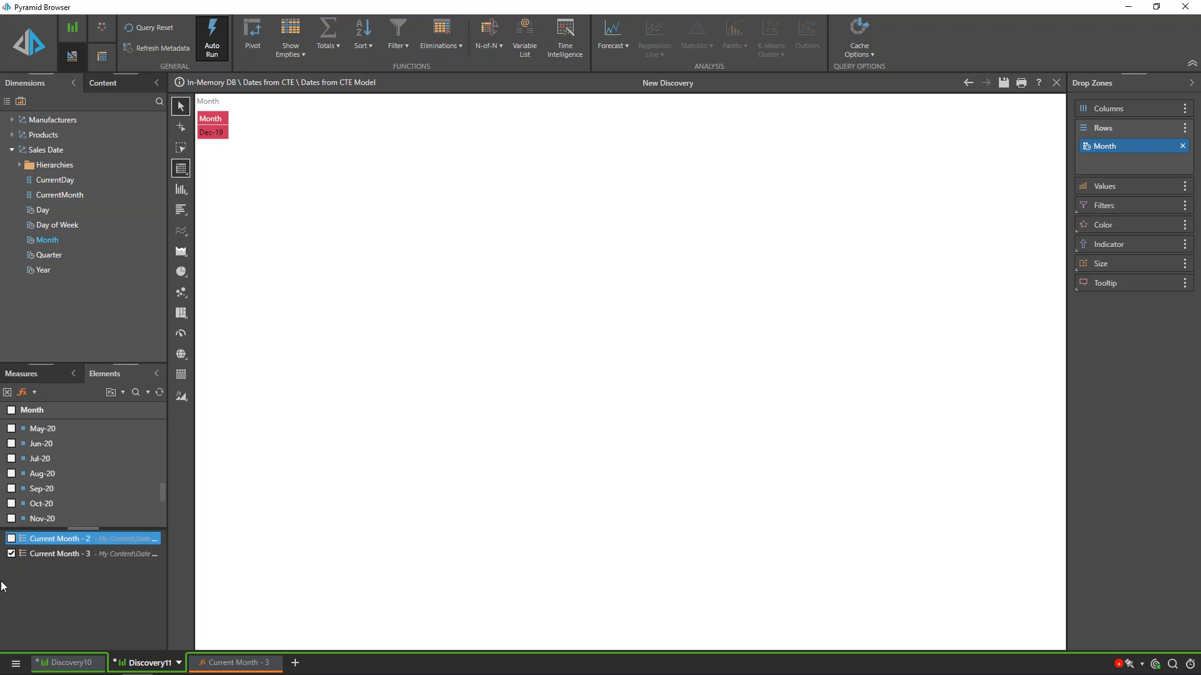
click(11, 555)
click(12, 555)
click(11, 410)
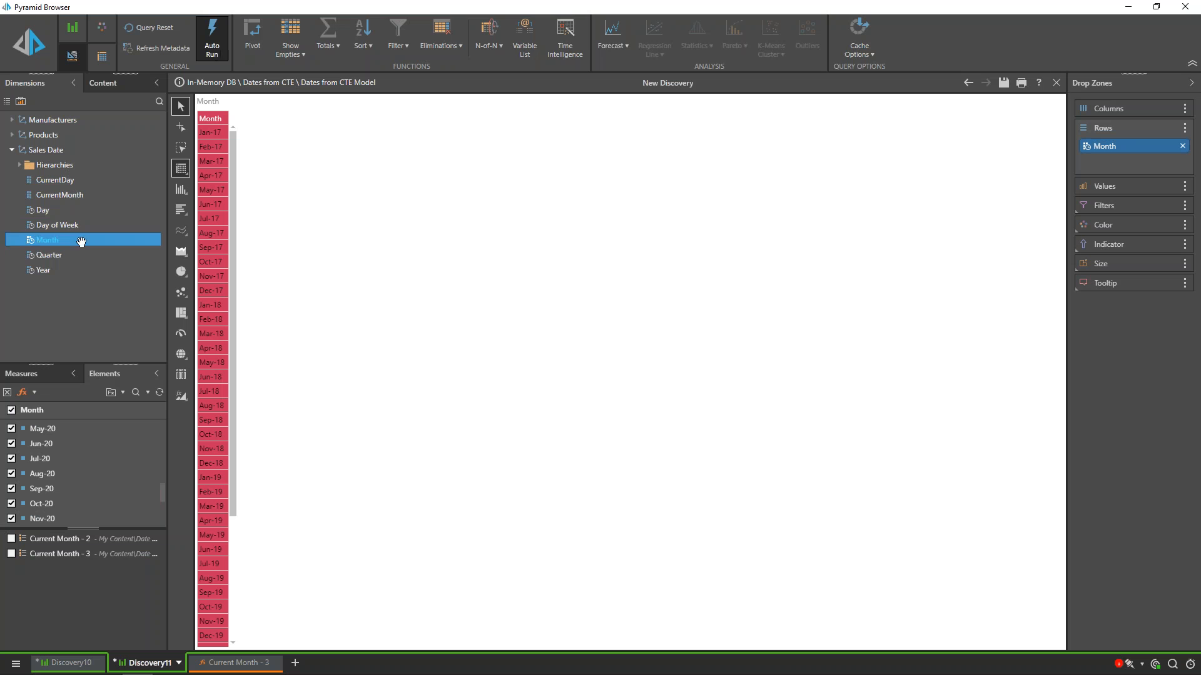
drag(60, 195, 1113, 161)
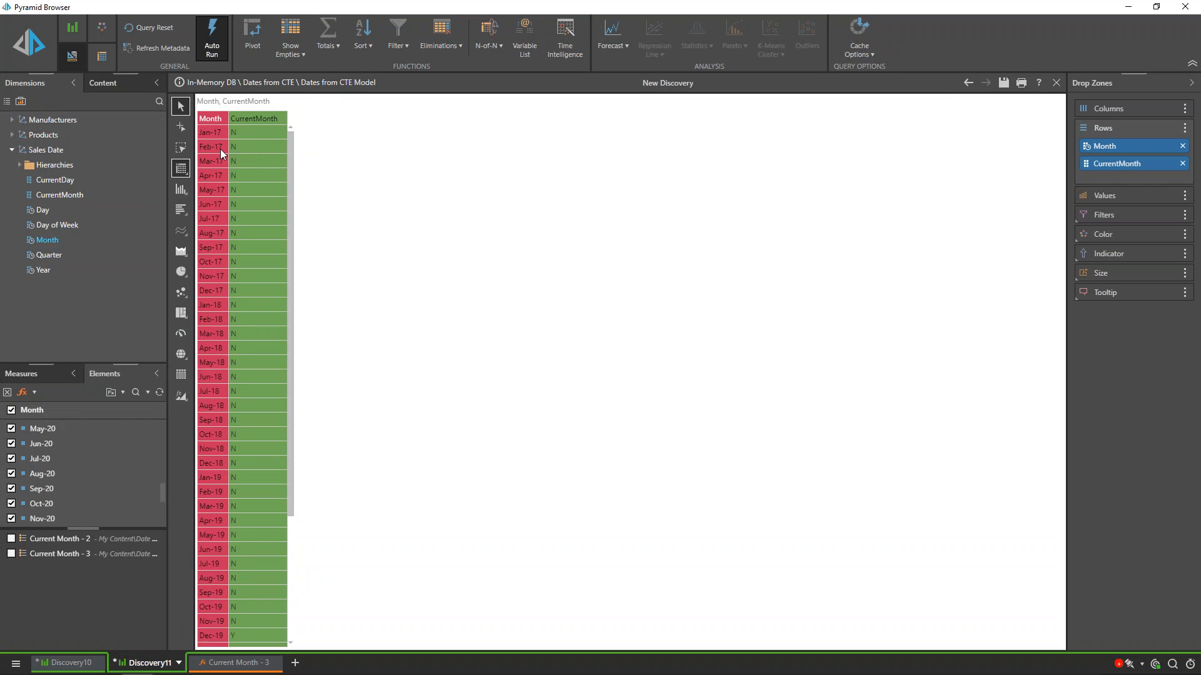
drag(291, 168, 263, 413)
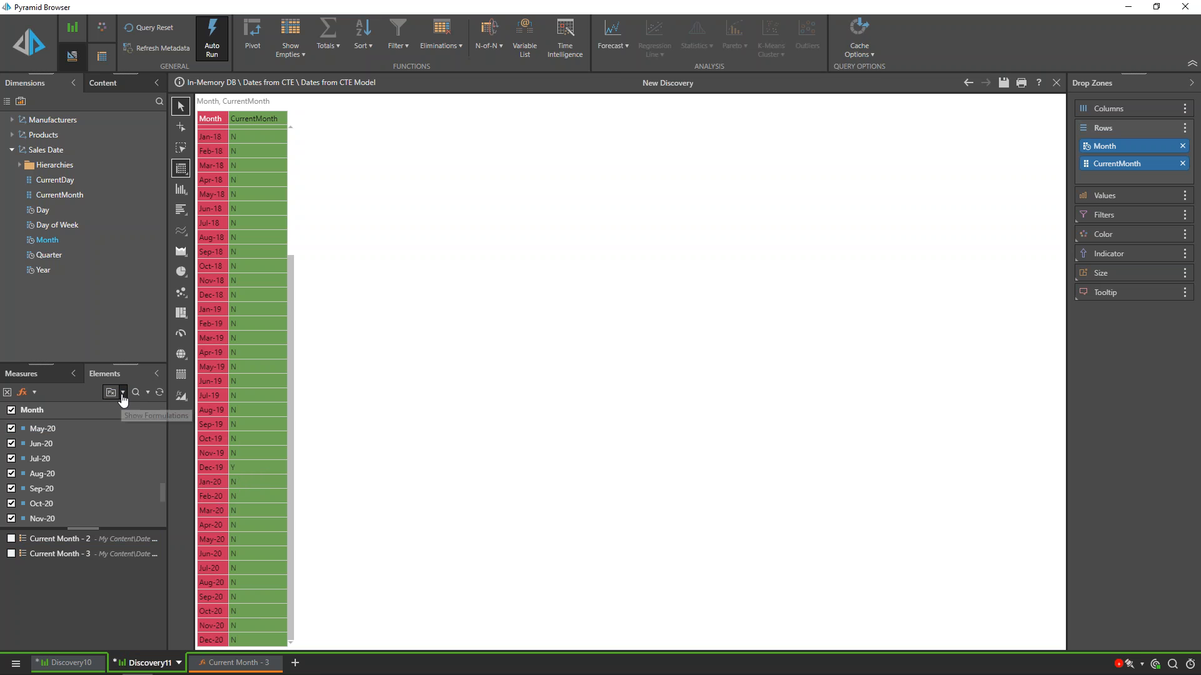
Step: Start a new custom list for Month and add a Standard List block containing all Month elements of Sales Date
click(33, 397)
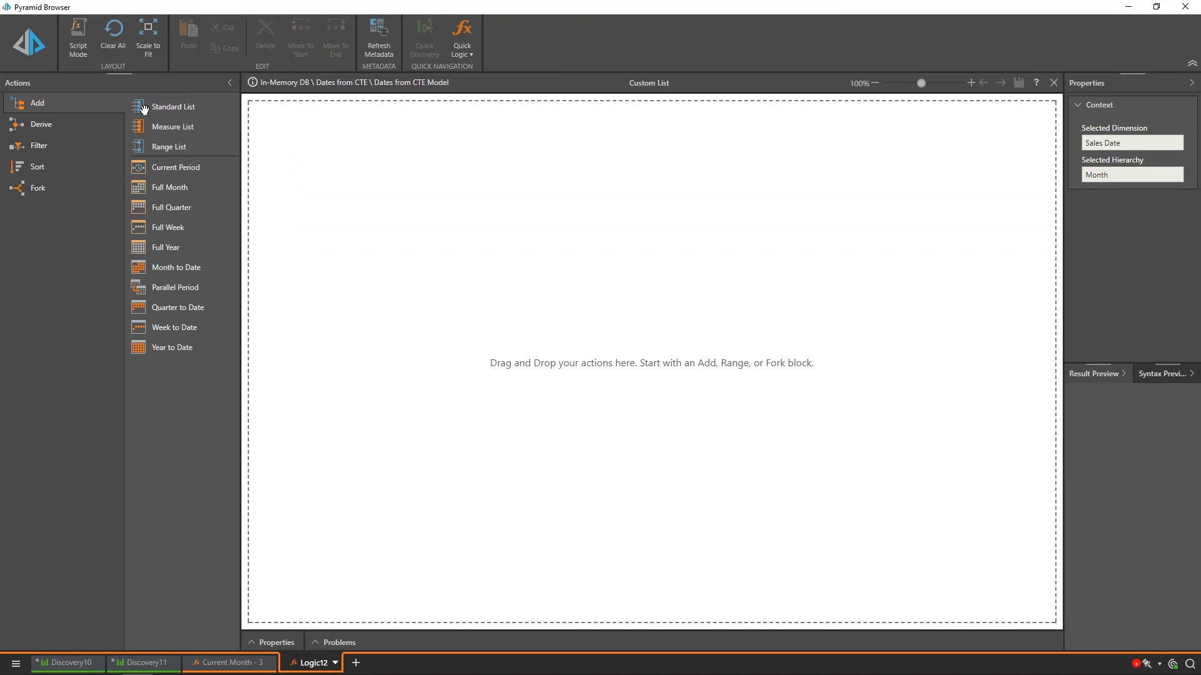
drag(158, 110, 320, 157)
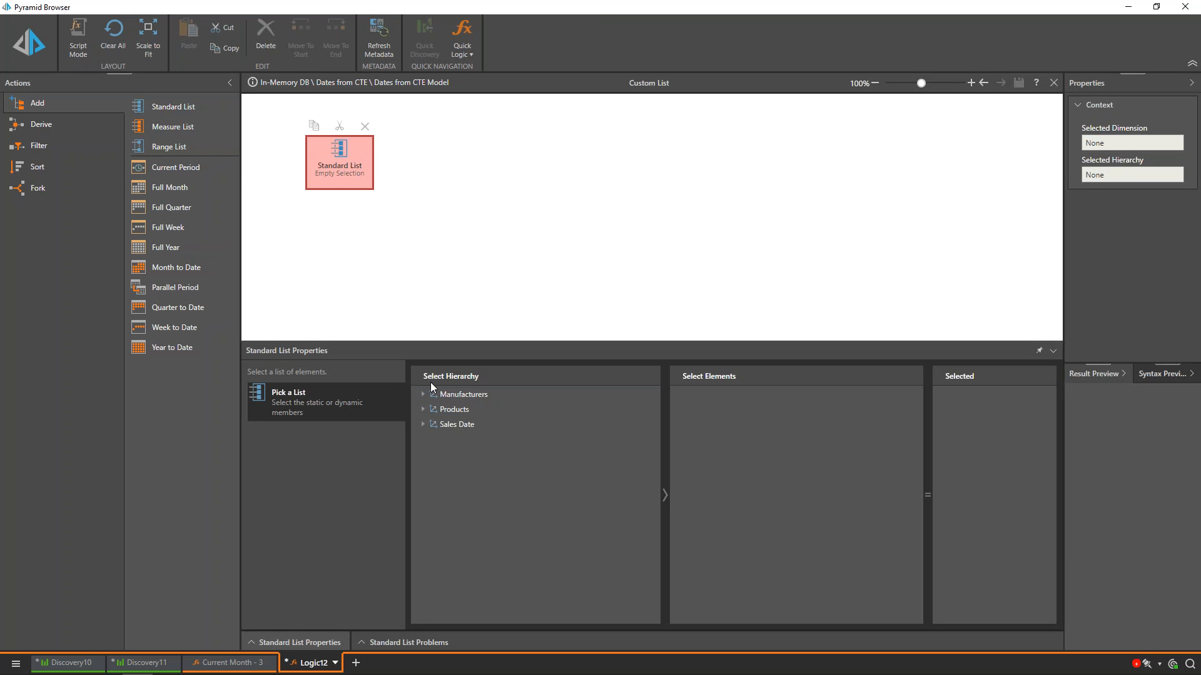
click(422, 424)
click(423, 424)
click(460, 514)
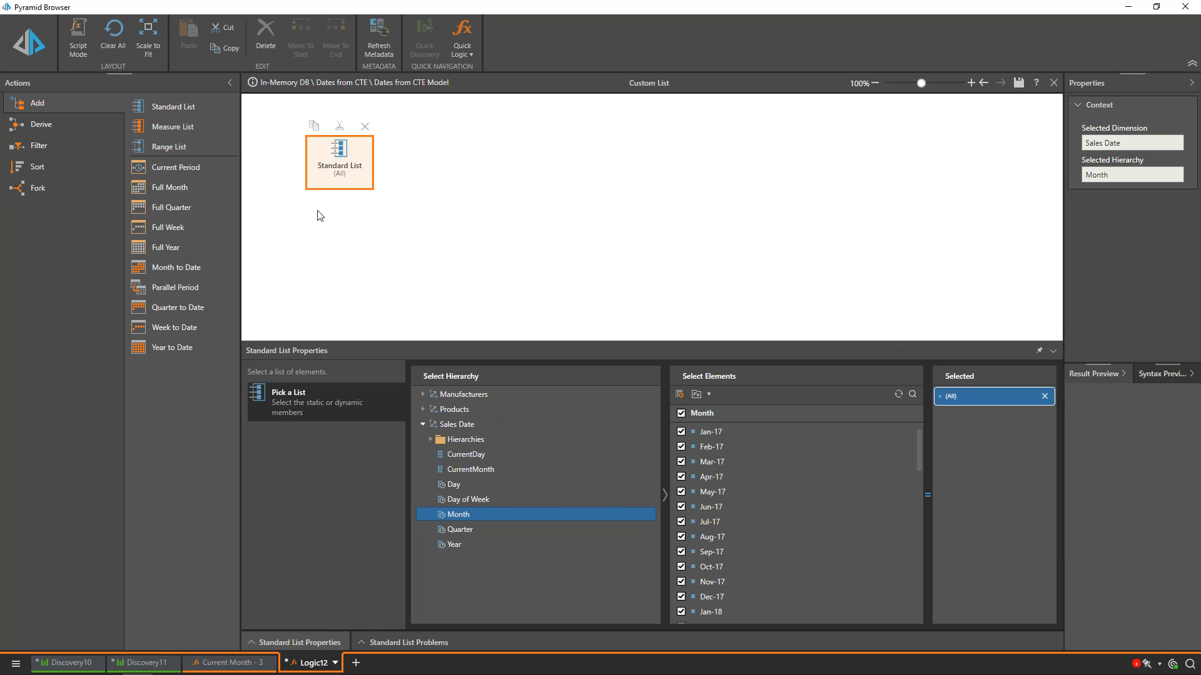
Step: Attach a Non Empty filter to the Standard List block with CurrentMonth element Y as the cross set, and test the formulation
click(53, 148)
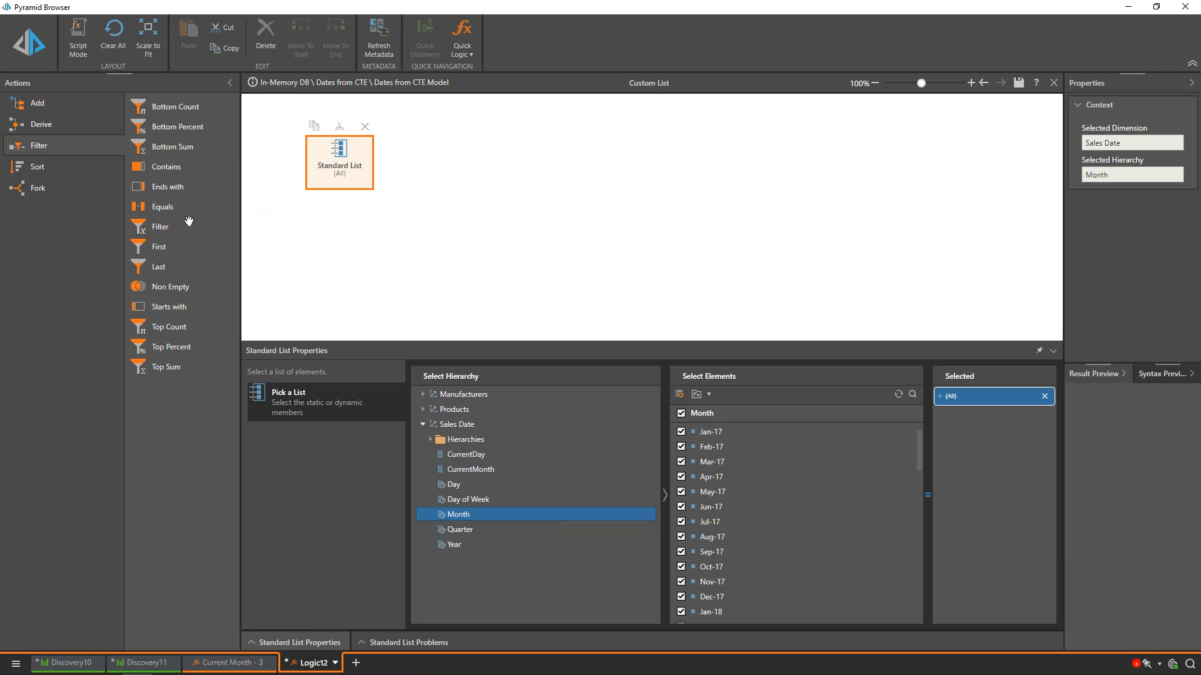
drag(165, 289, 477, 175)
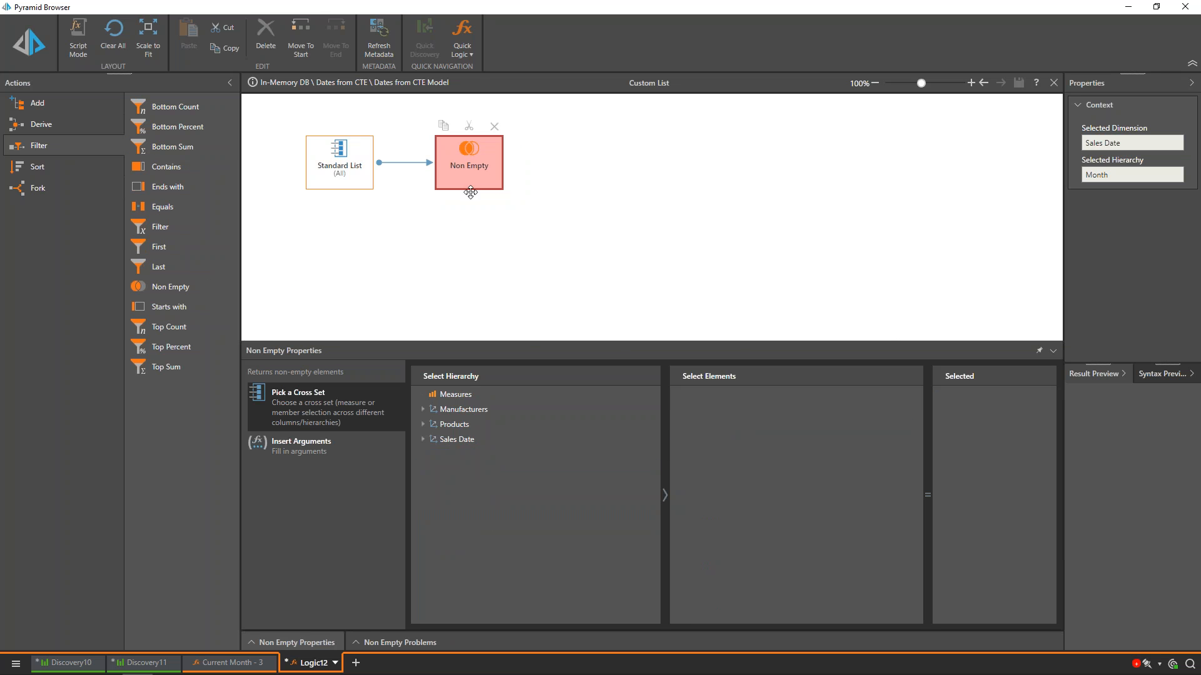
click(422, 440)
click(479, 486)
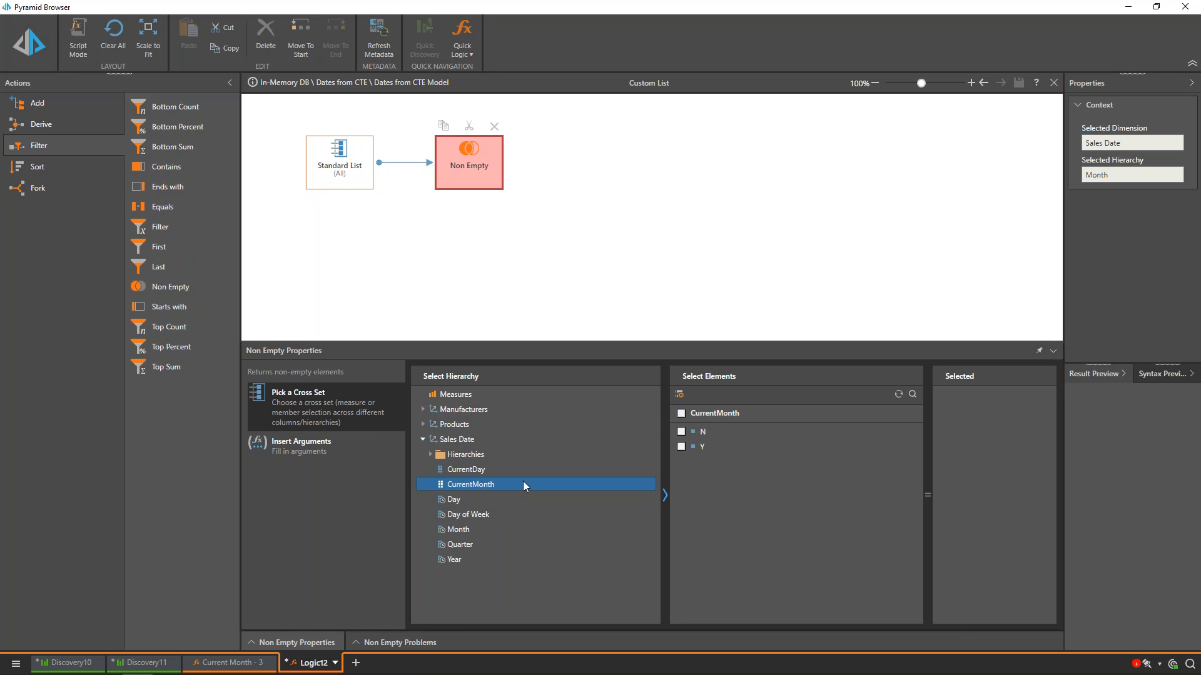
click(682, 447)
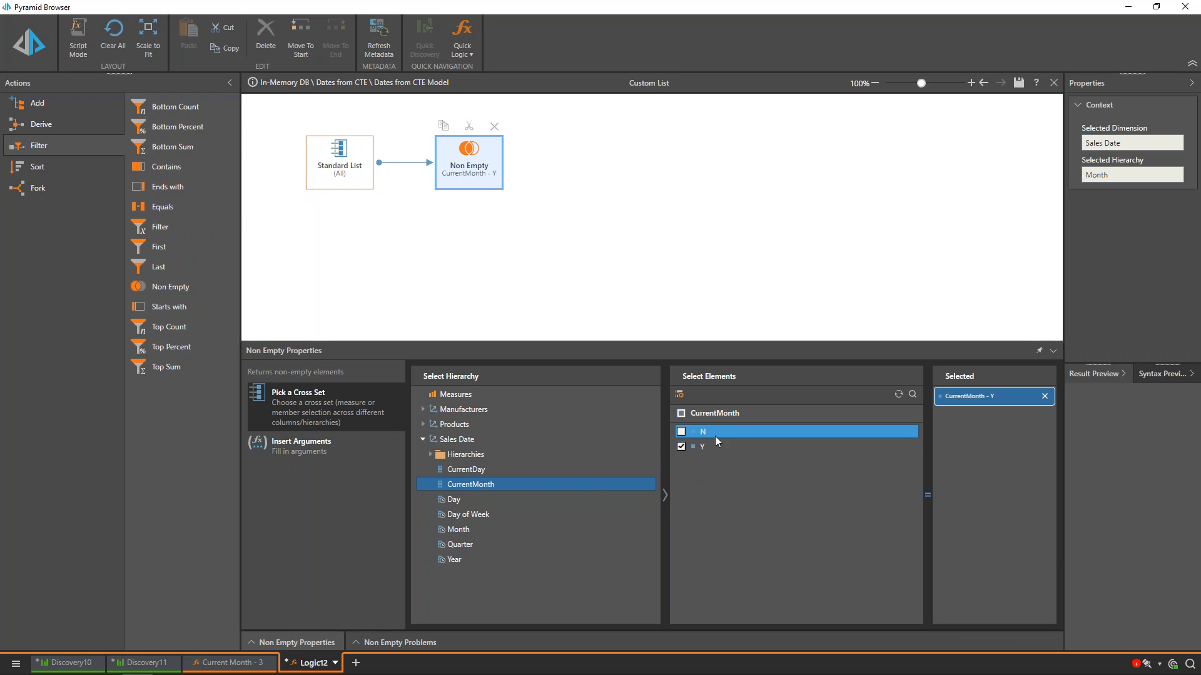
click(21, 46)
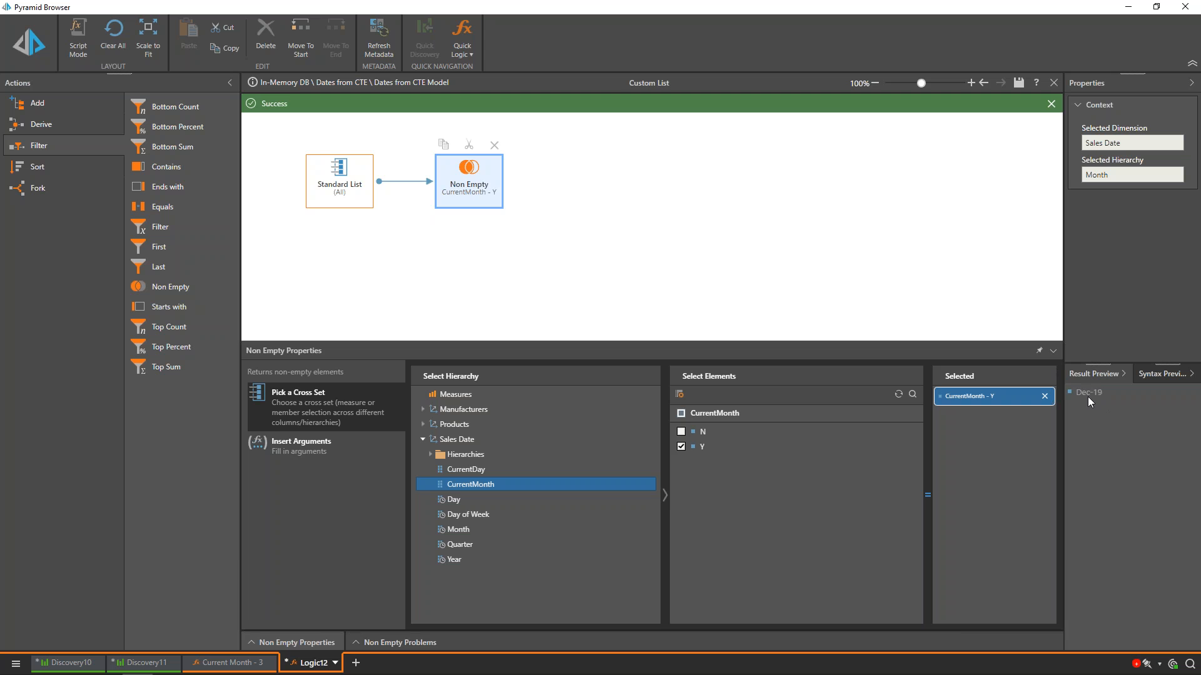
Step: Save the custom list as Current Month - 4 in the Current Period folder
click(1017, 84)
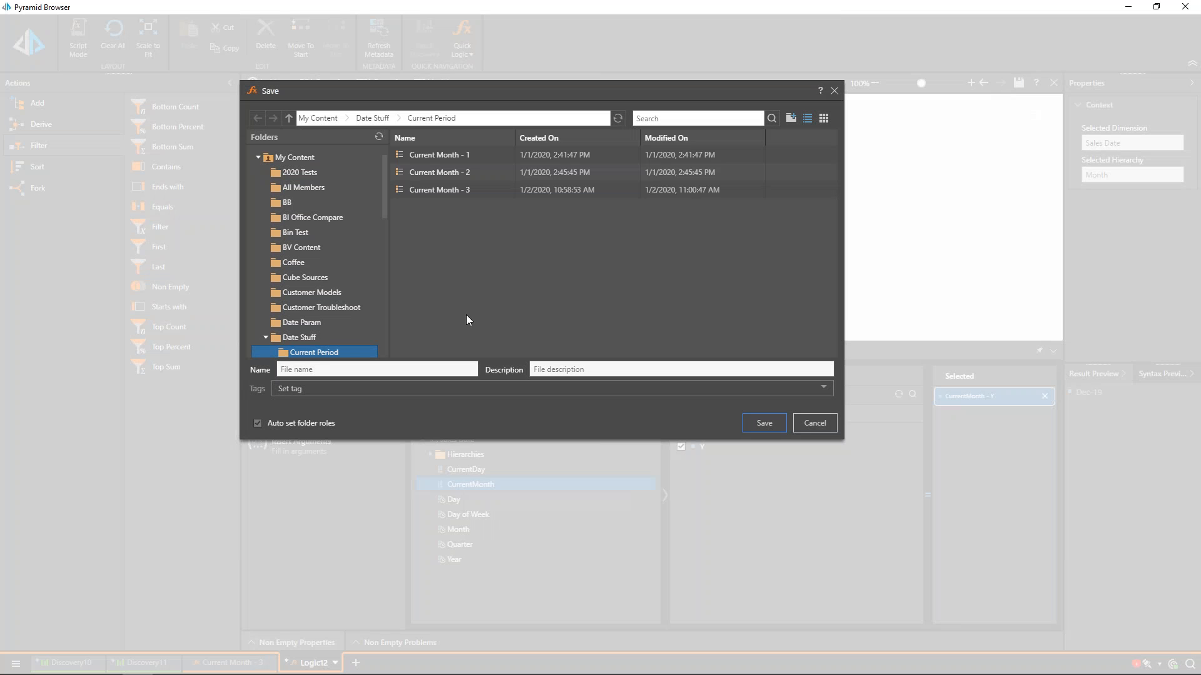
click(408, 191)
click(336, 372)
drag(336, 371, 377, 371)
text(4)
click(753, 424)
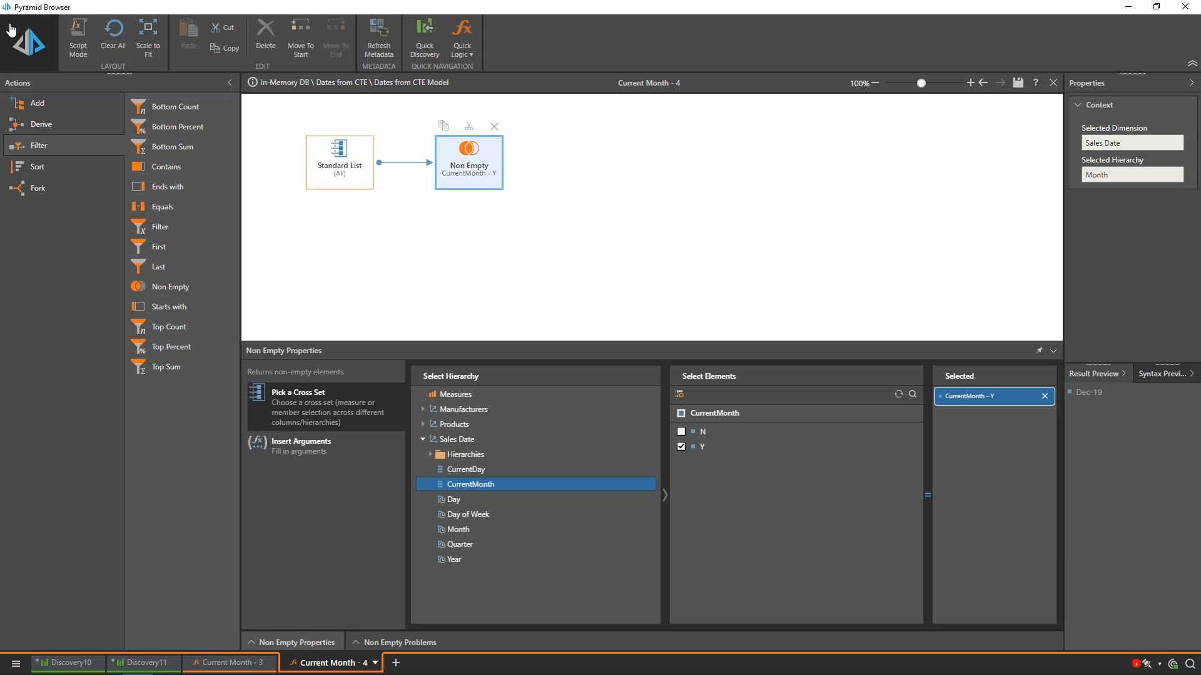
Step: Back in Discovery11, clear the full Month selection and select the Current Month - 4 list instead
click(144, 663)
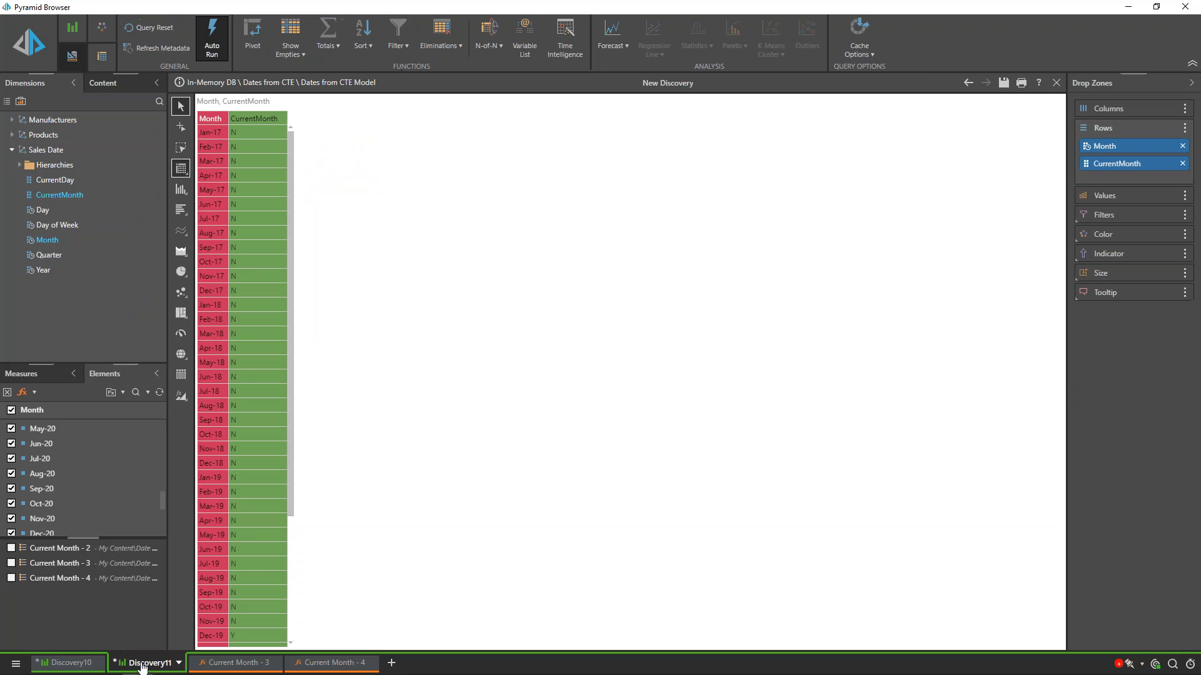
click(10, 411)
click(11, 569)
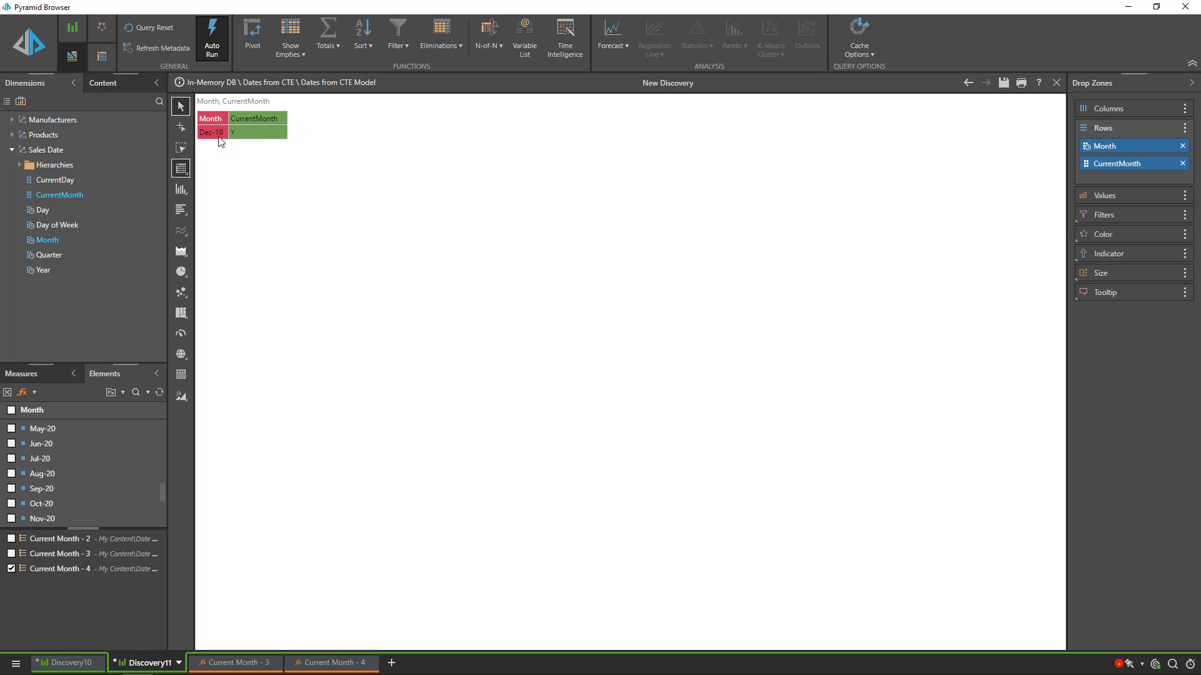
click(142, 475)
Step: In the Notepad SQL query, change GETDATE() to GETDATE()-1 in the CurrentDay and CurrentMonth cases, and return to Pyramid
key(alt+Tab)
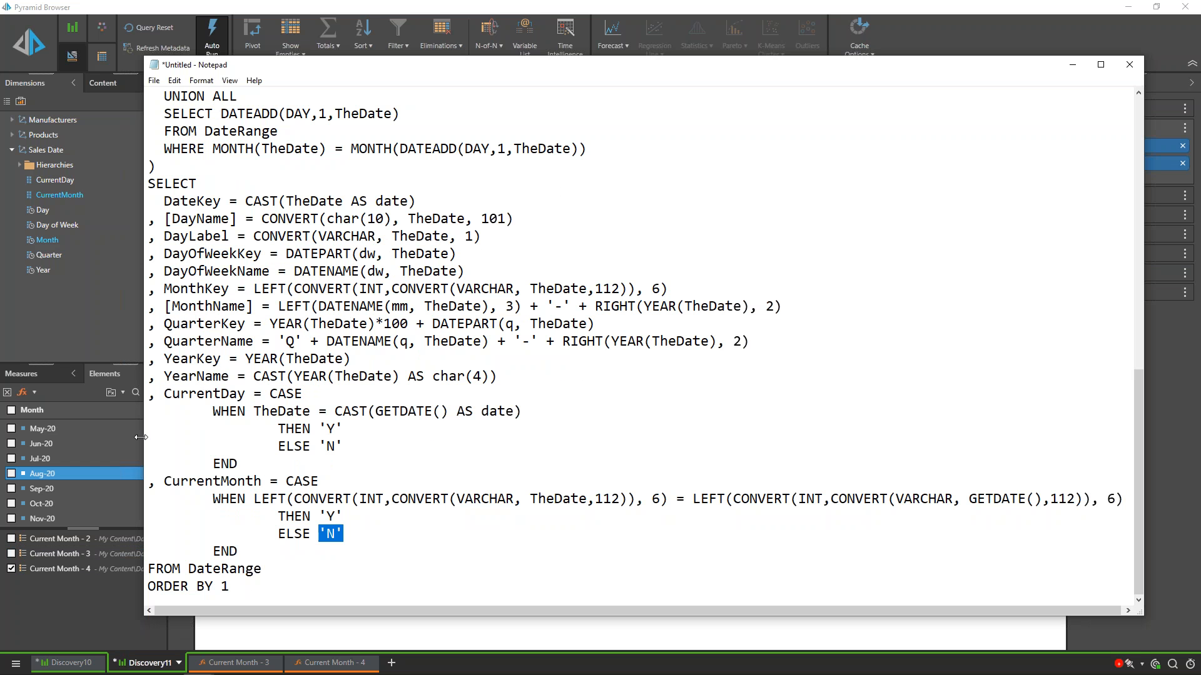
click(445, 446)
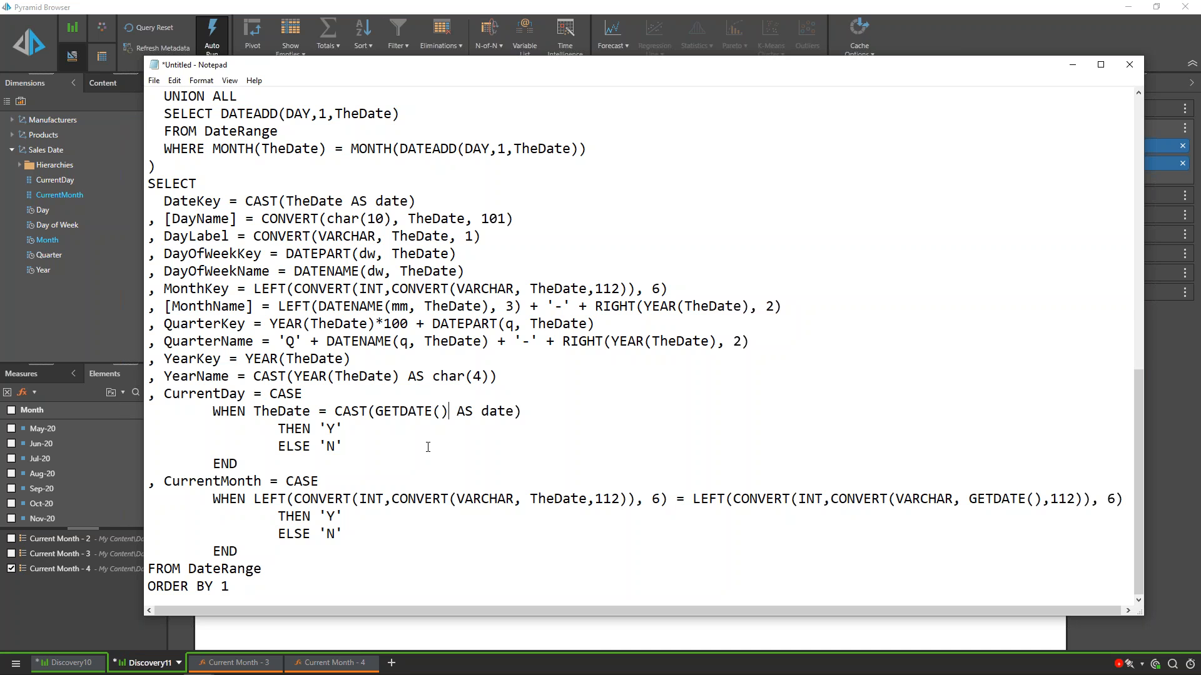
click(448, 411)
text(-1)
click(1043, 500)
text(-1)
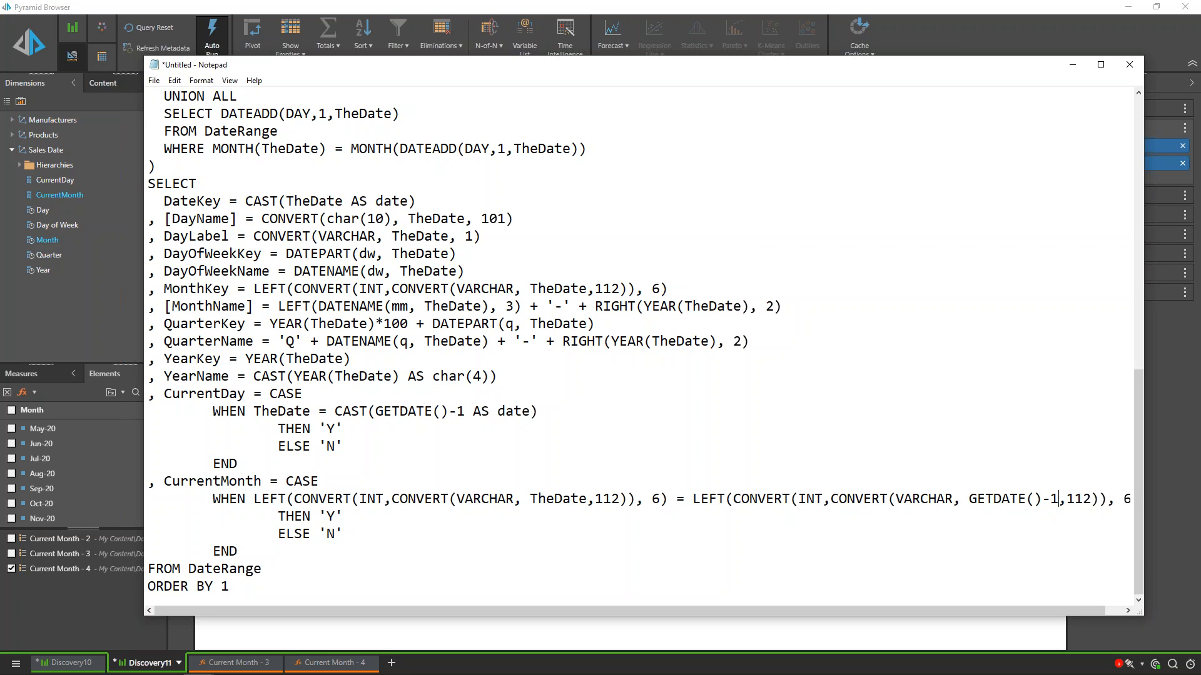
drag(466, 412, 450, 412)
drag(344, 429, 319, 428)
click(926, 35)
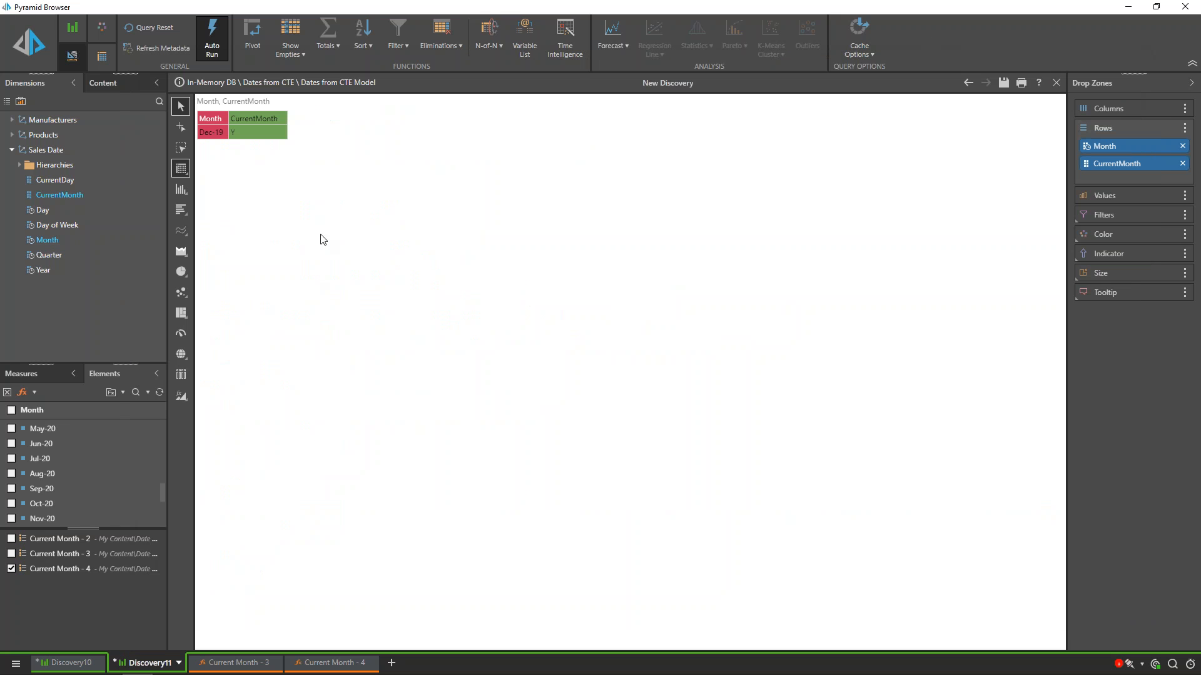